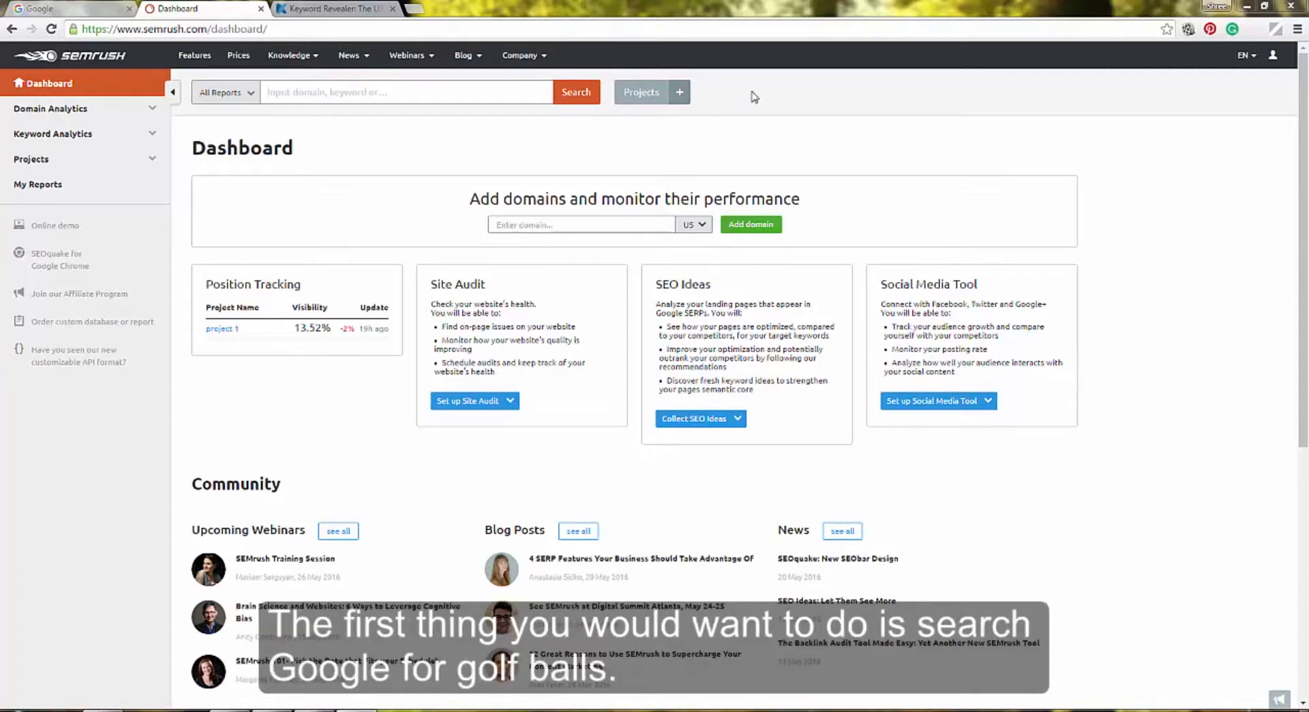
Search Google for "golf balls".
click(88, 7)
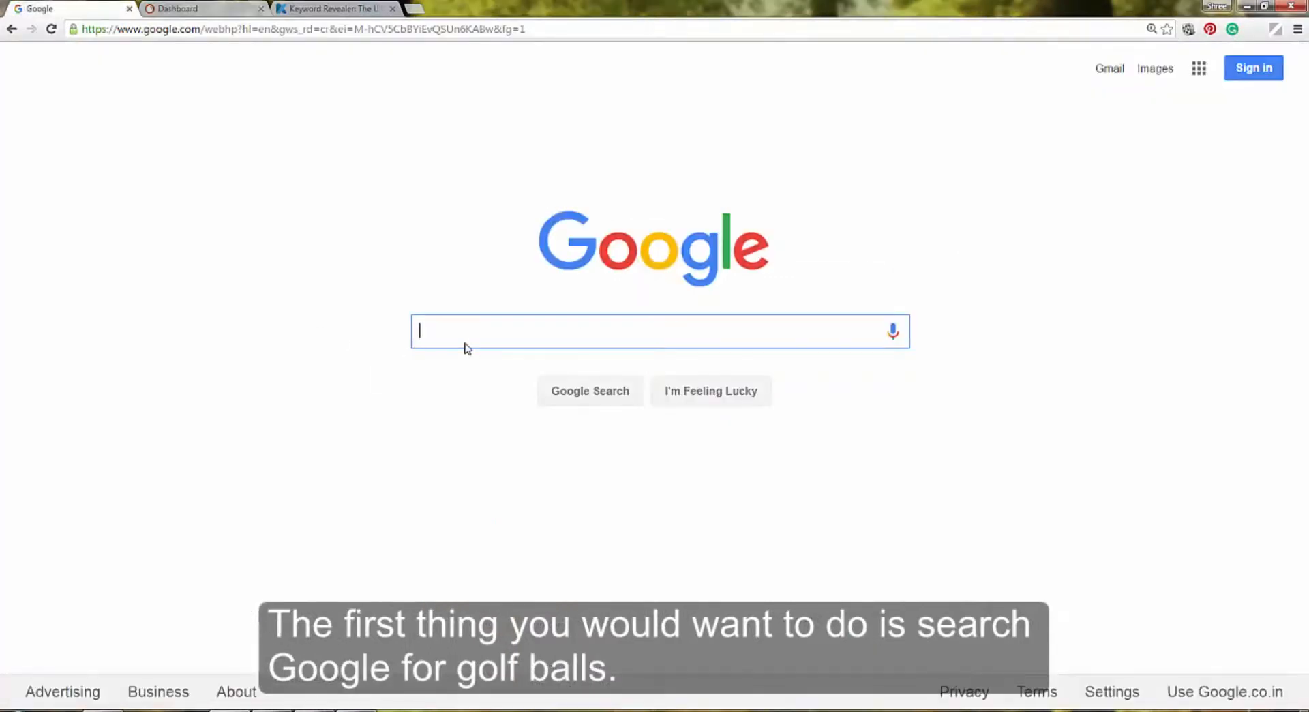
text(golf balls)
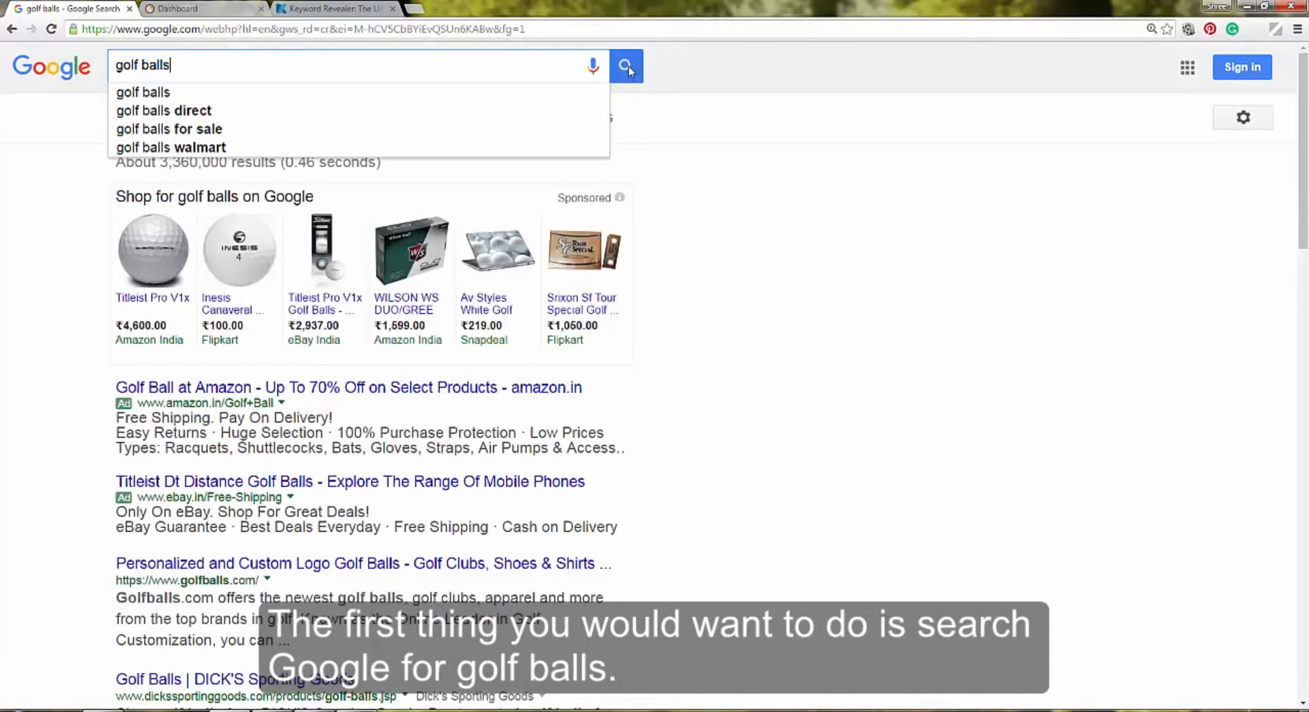
click(626, 66)
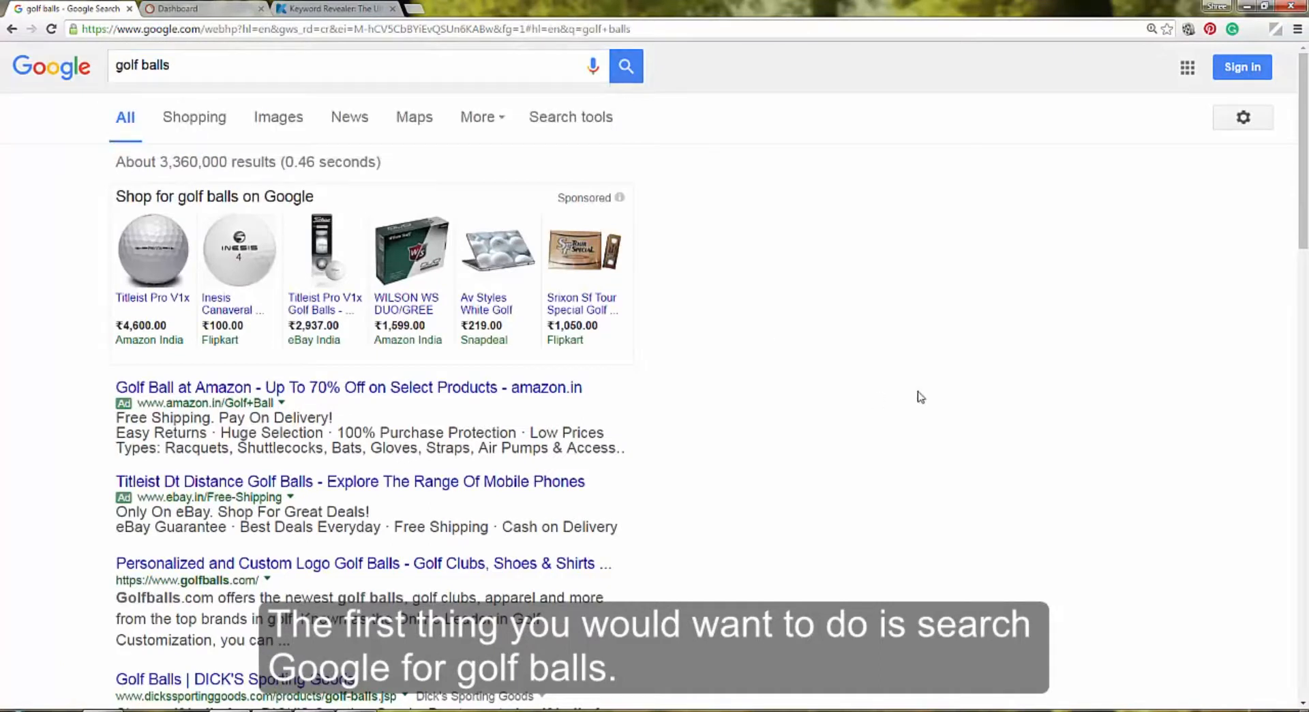
scroll(919, 388, down, 1)
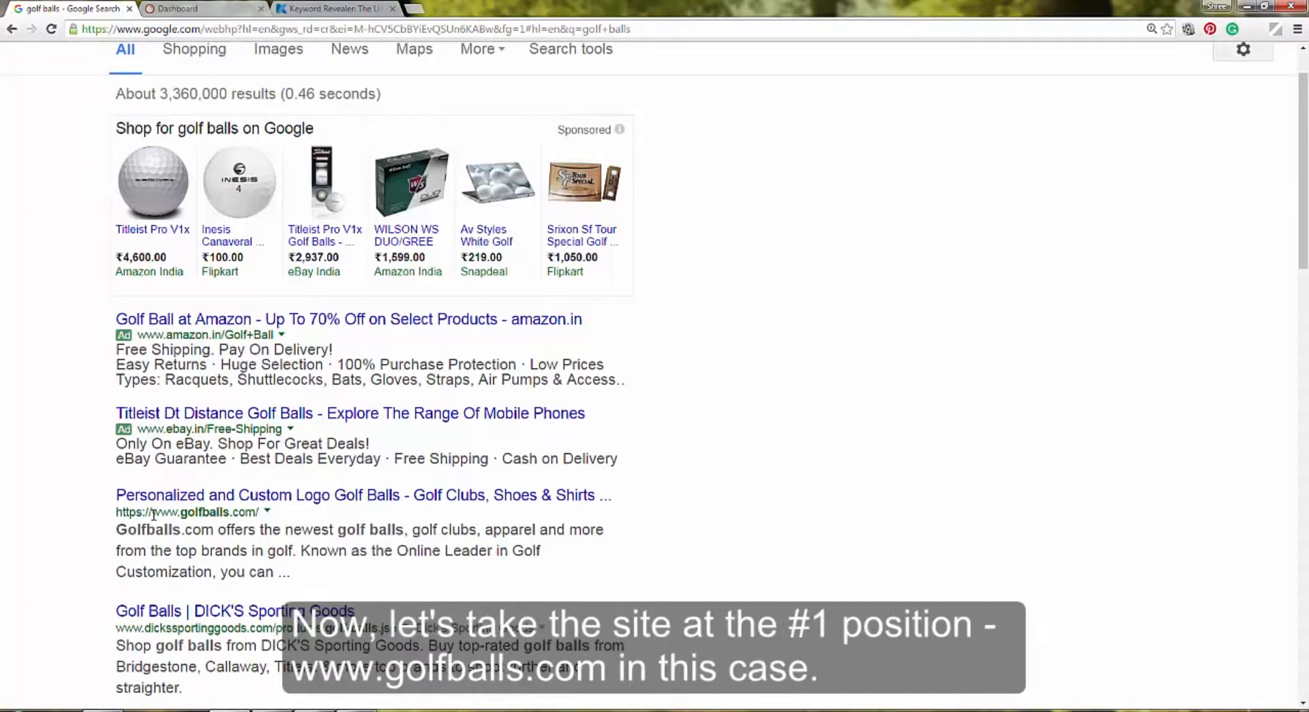
drag(153, 513, 256, 512)
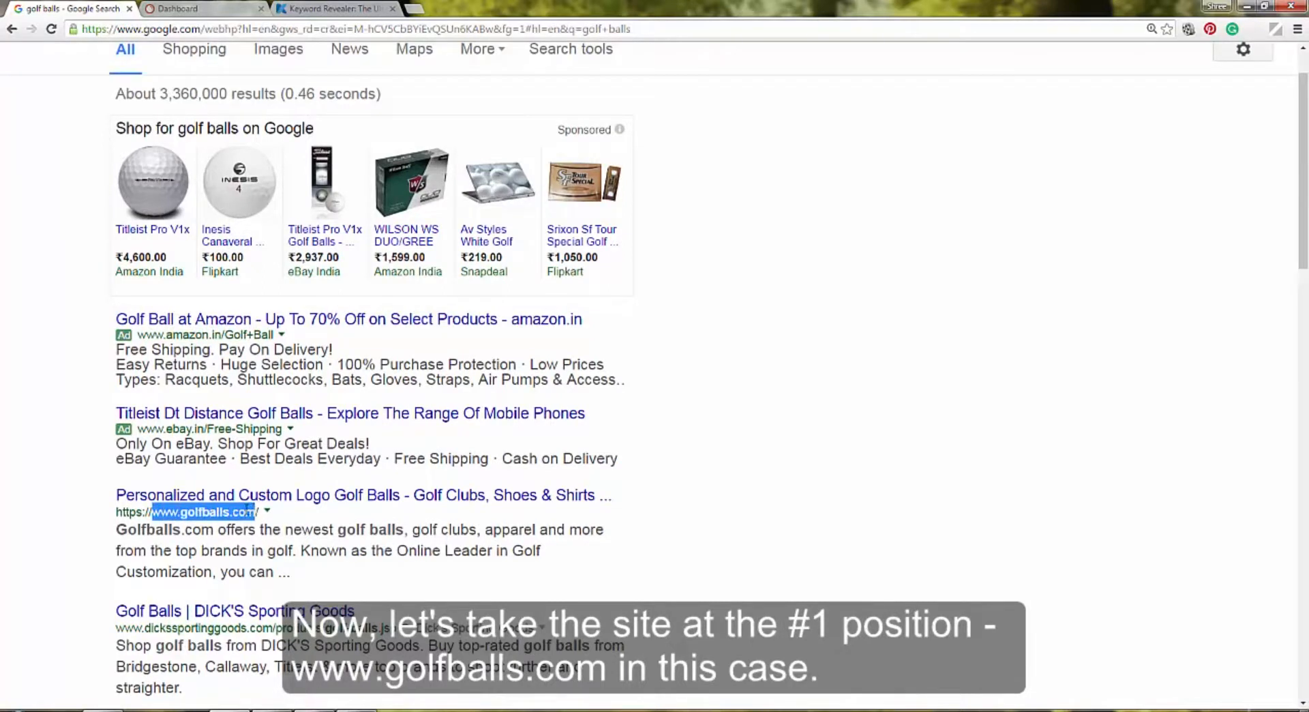
right_click(256, 511)
click(278, 522)
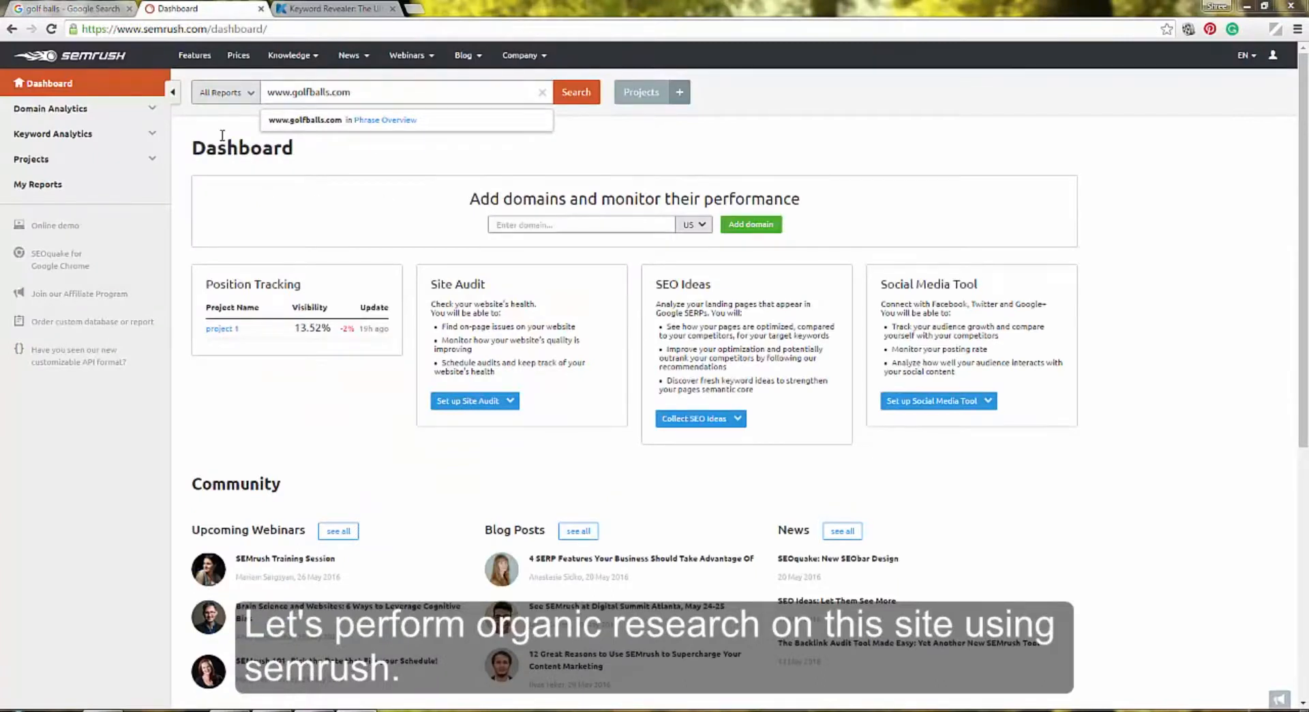
key(ctrl+plus)
key(ctrl+plus)
key(ctrl+plus)
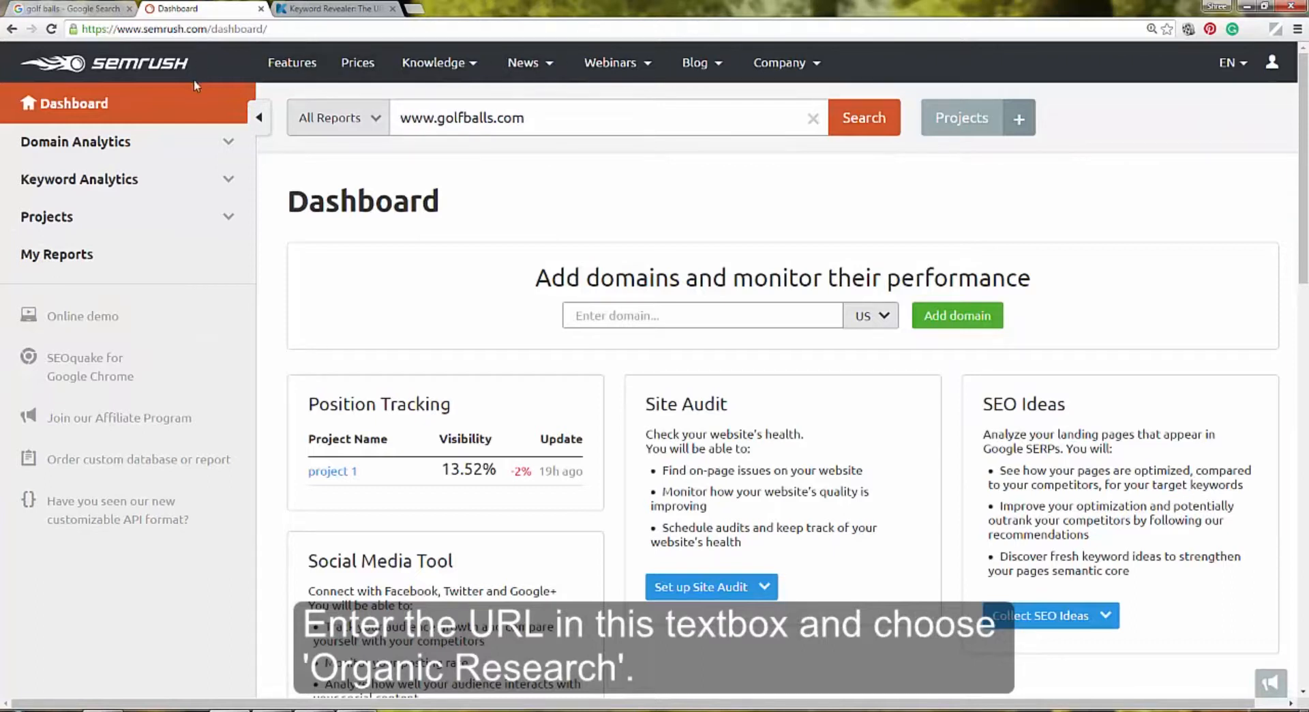
click(374, 118)
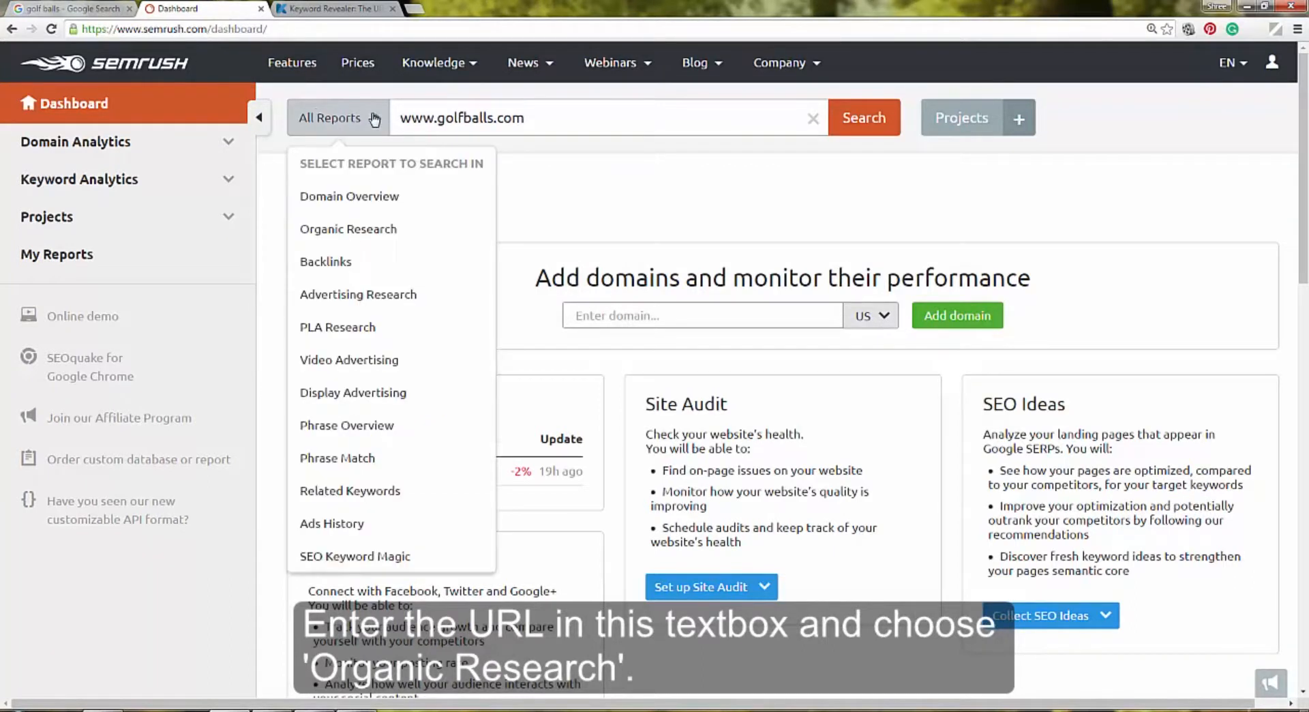
click(374, 231)
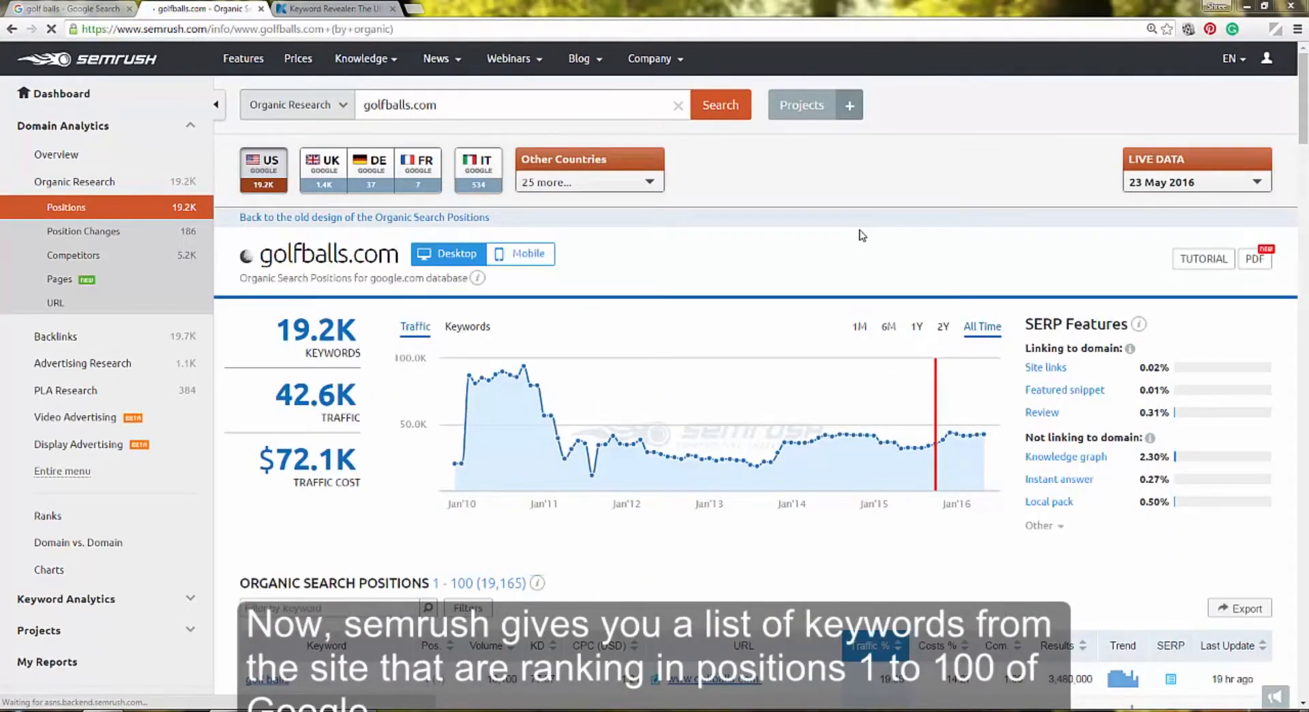
Examine the site's keyword rankings, estimated traffic and traffic cost in the Organic Research report.
scroll(858, 235, down, 4)
scroll(857, 235, down, 4)
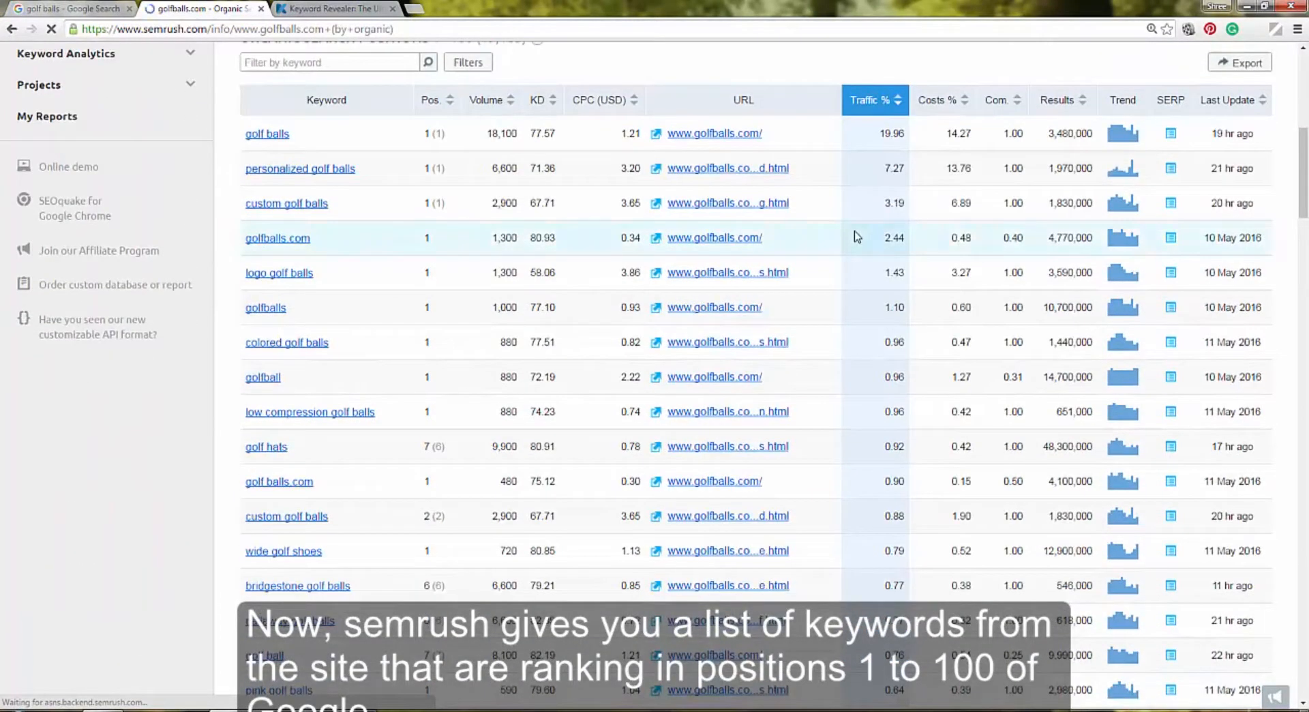
scroll(857, 235, up, 7)
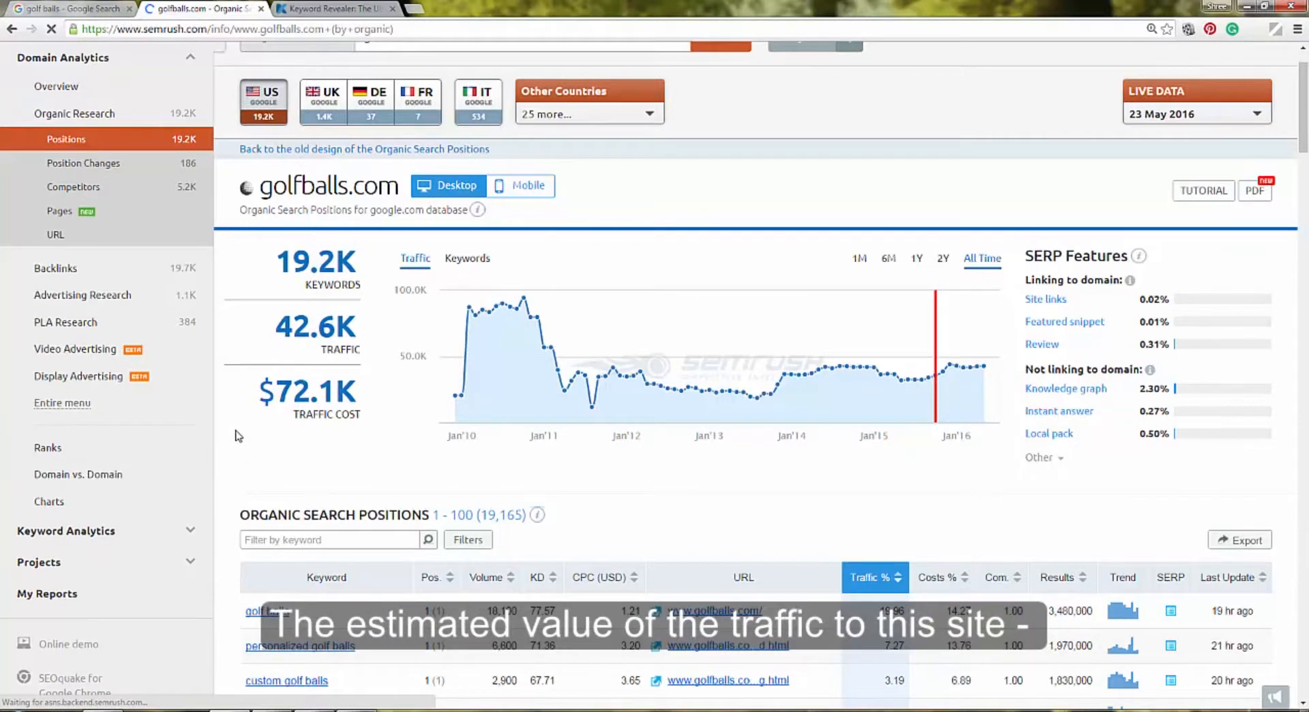
mouse_move(225, 403)
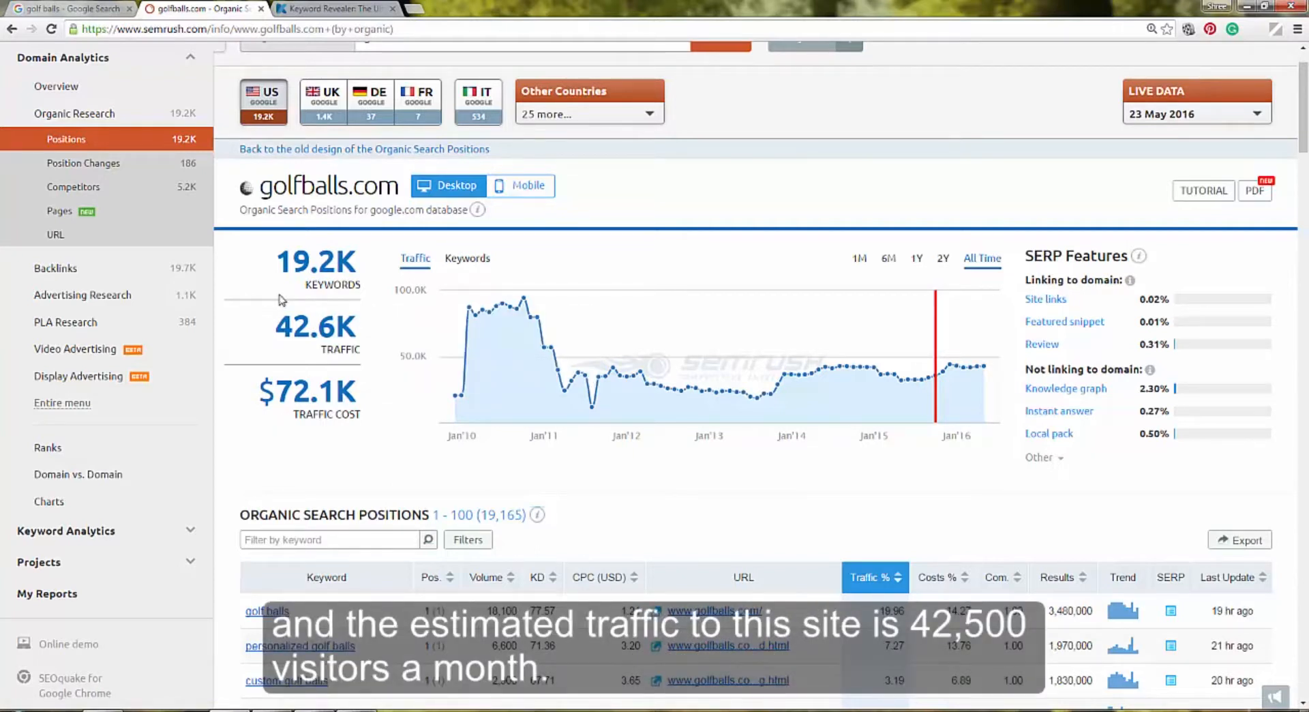
mouse_move(290, 340)
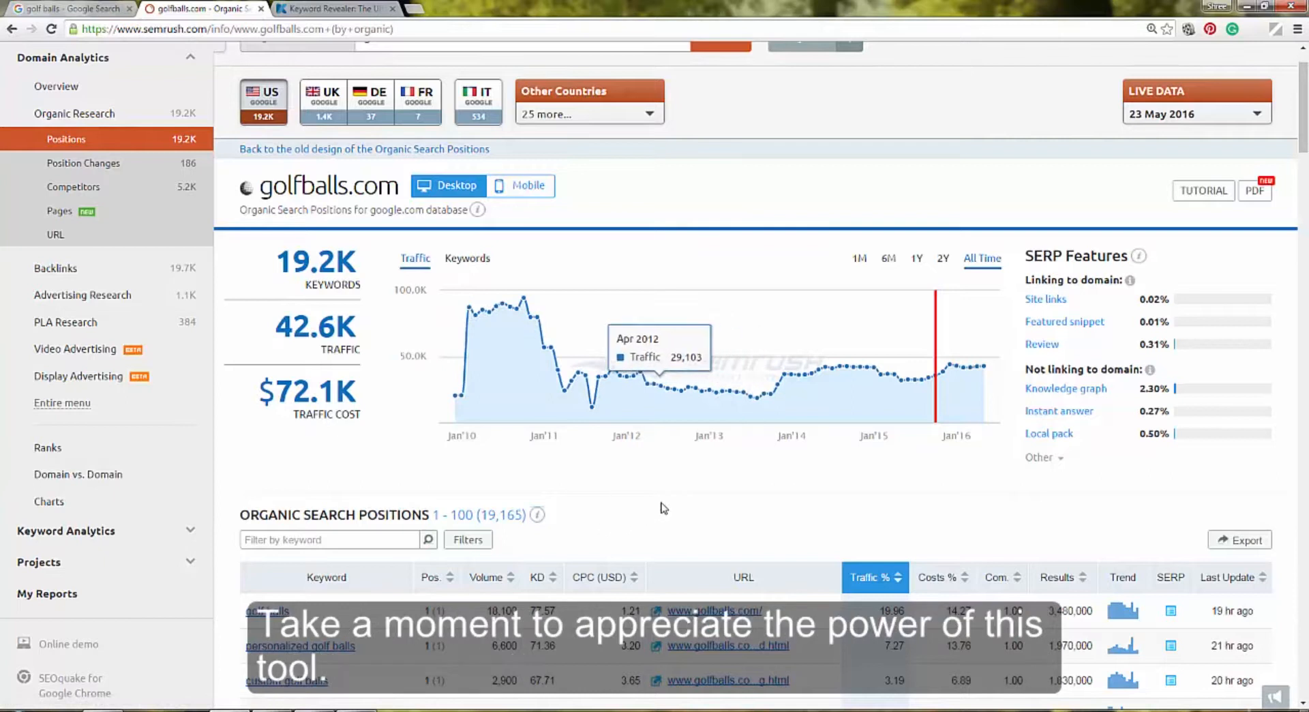
scroll(668, 504, down, 2)
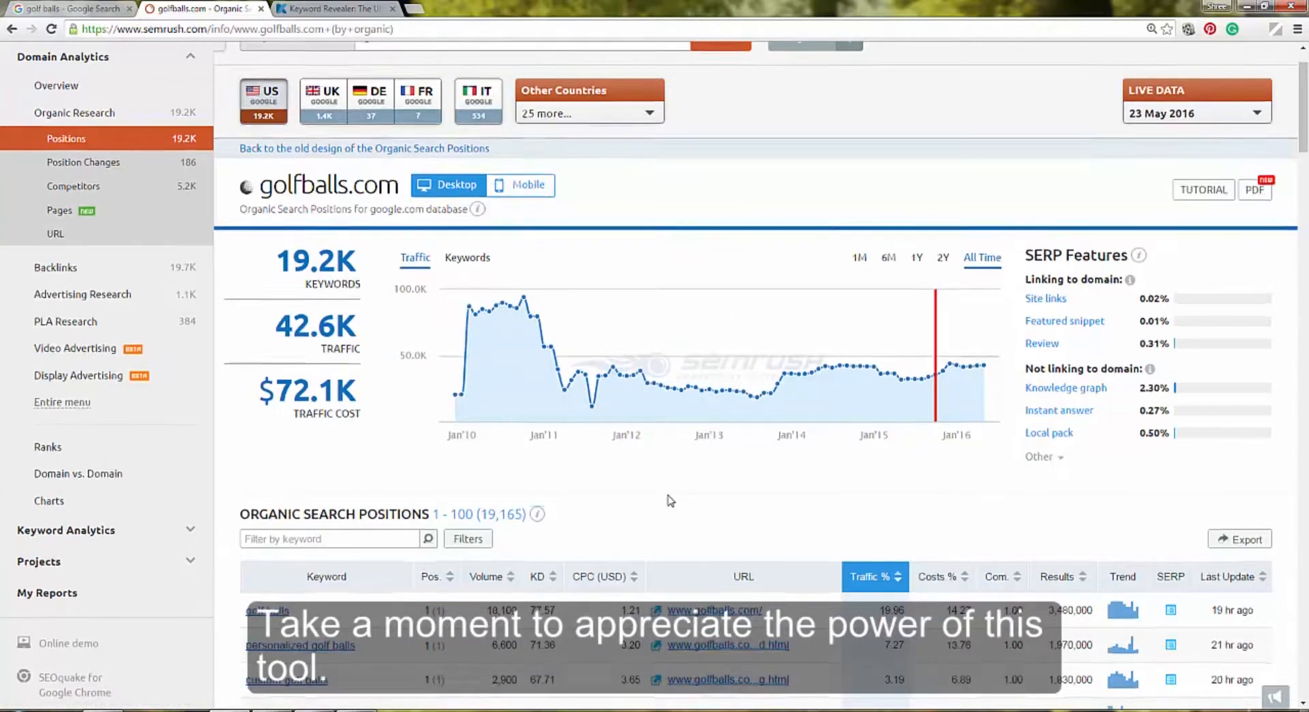
scroll(670, 499, up, 3)
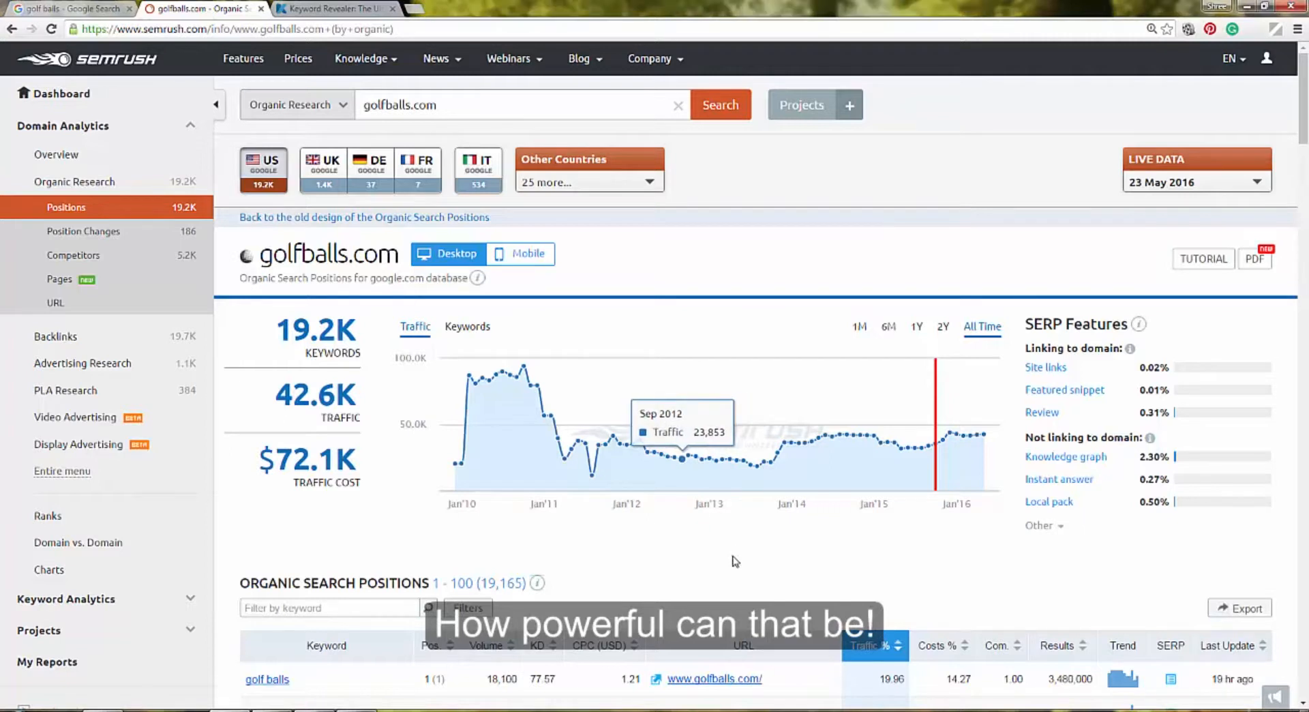
scroll(735, 560, down, 4)
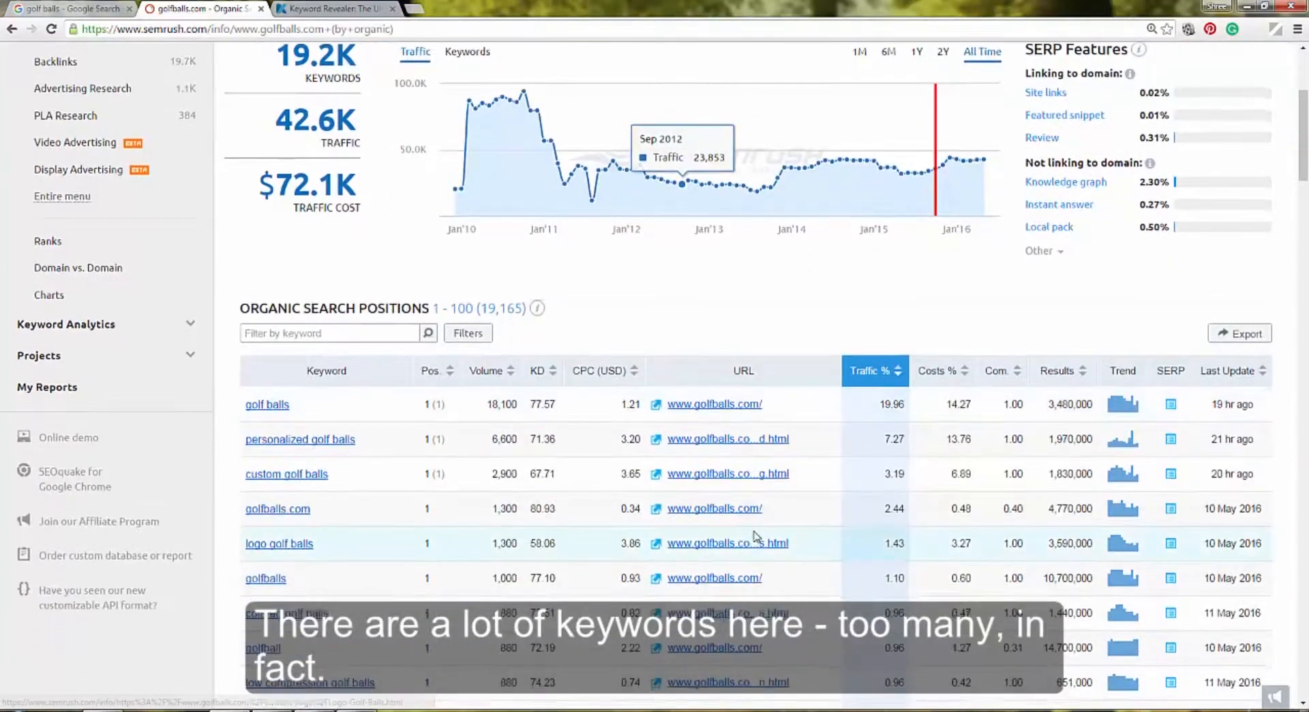
scroll(755, 536, down, 3)
scroll(752, 504, down, 3)
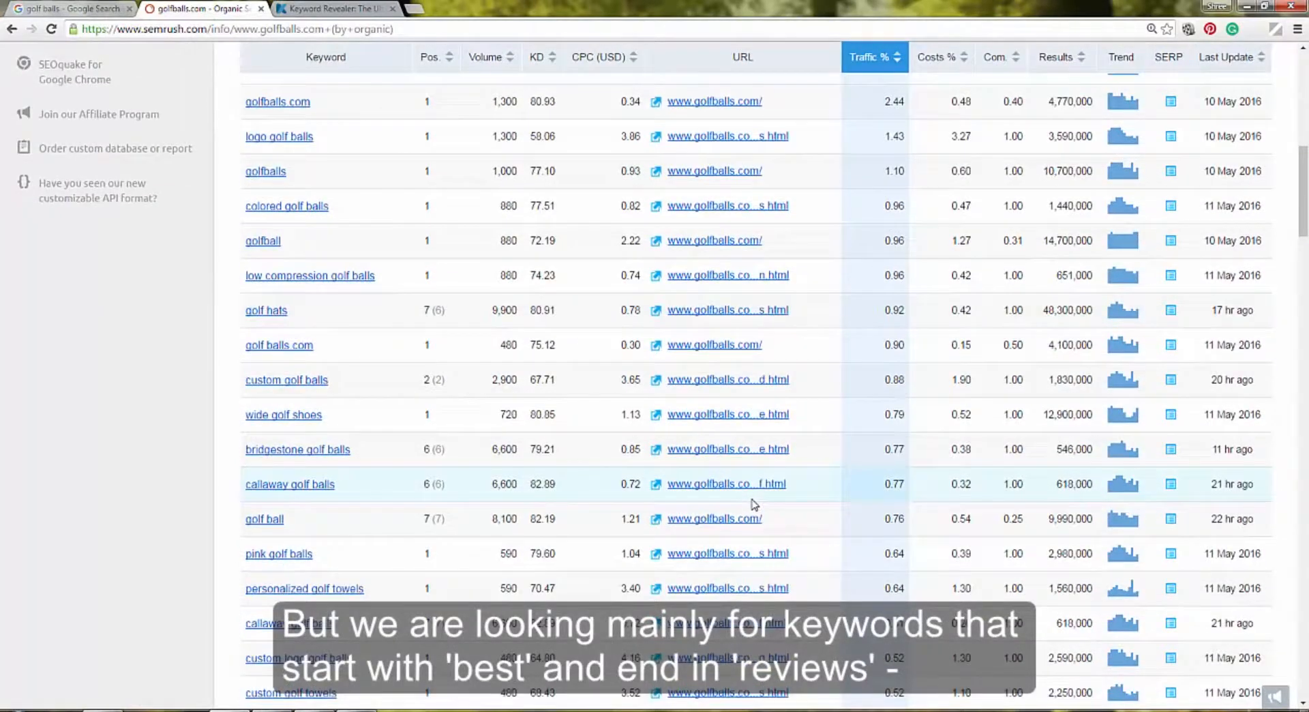
scroll(753, 504, up, 7)
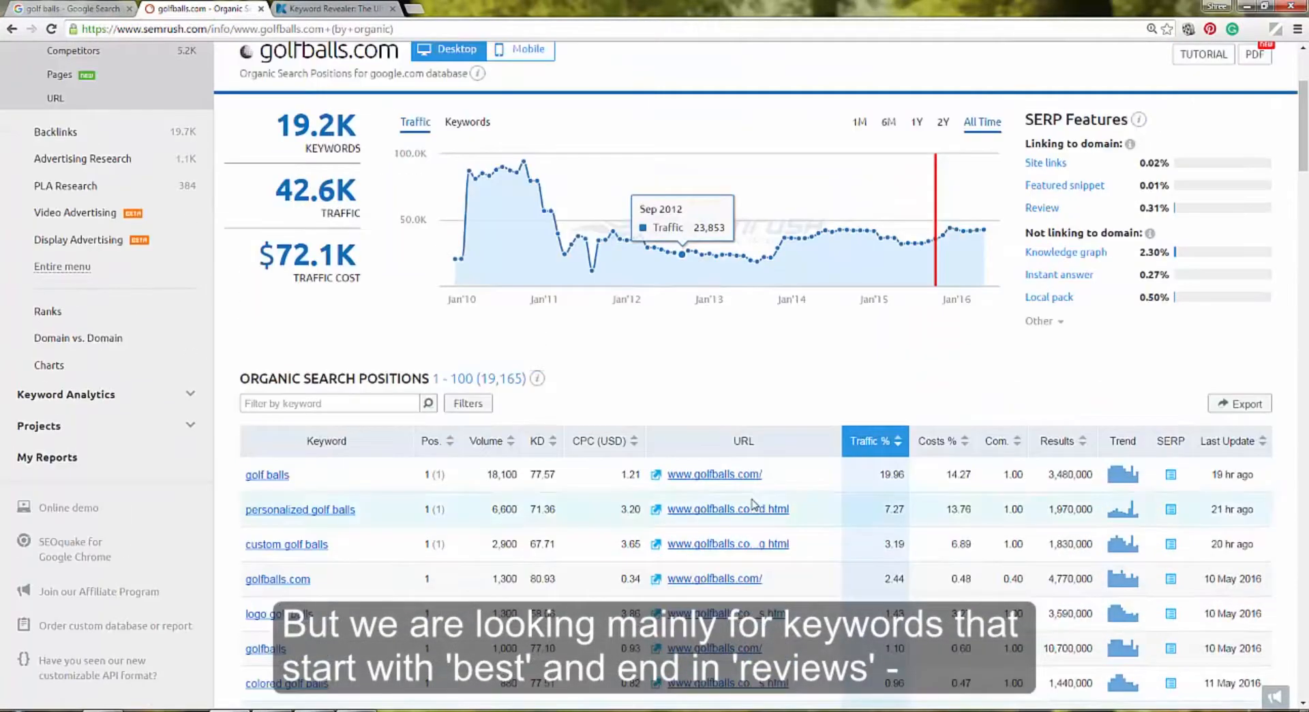
scroll(753, 504, up, 3)
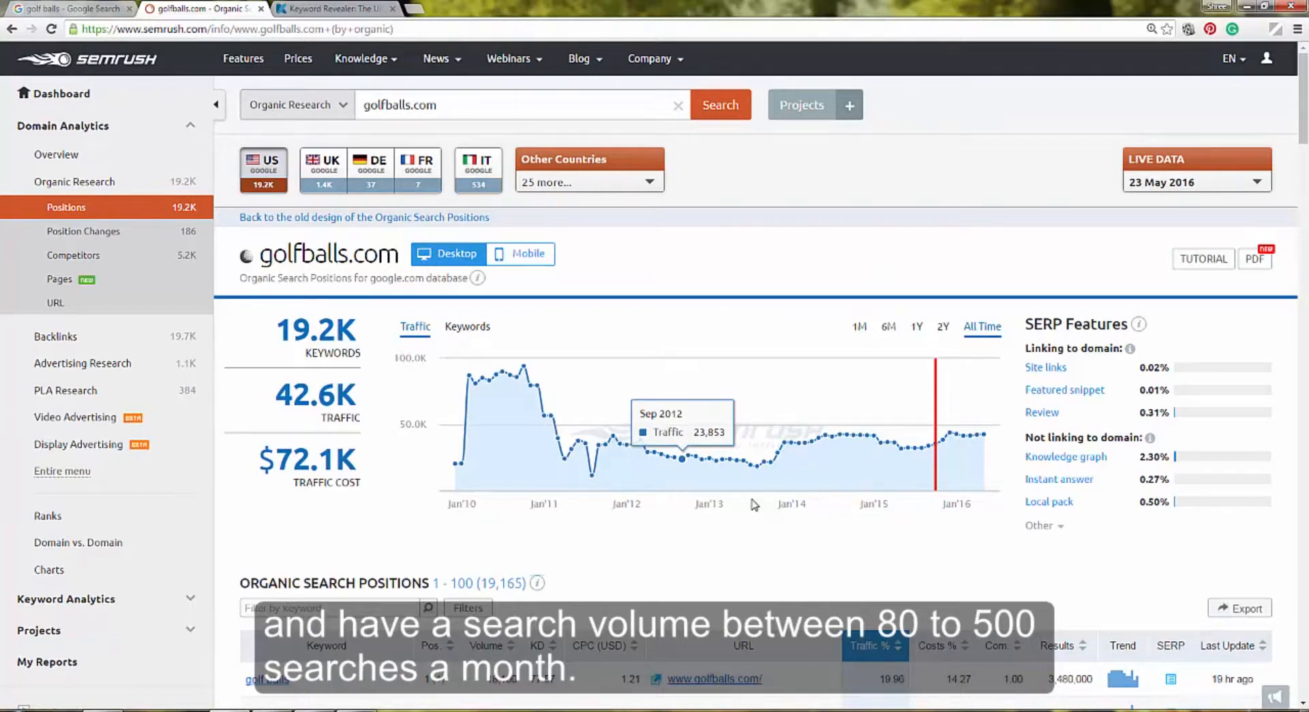
Set up a filter on the organic search positions to include keywords that begin with "best".
scroll(754, 504, down, 1)
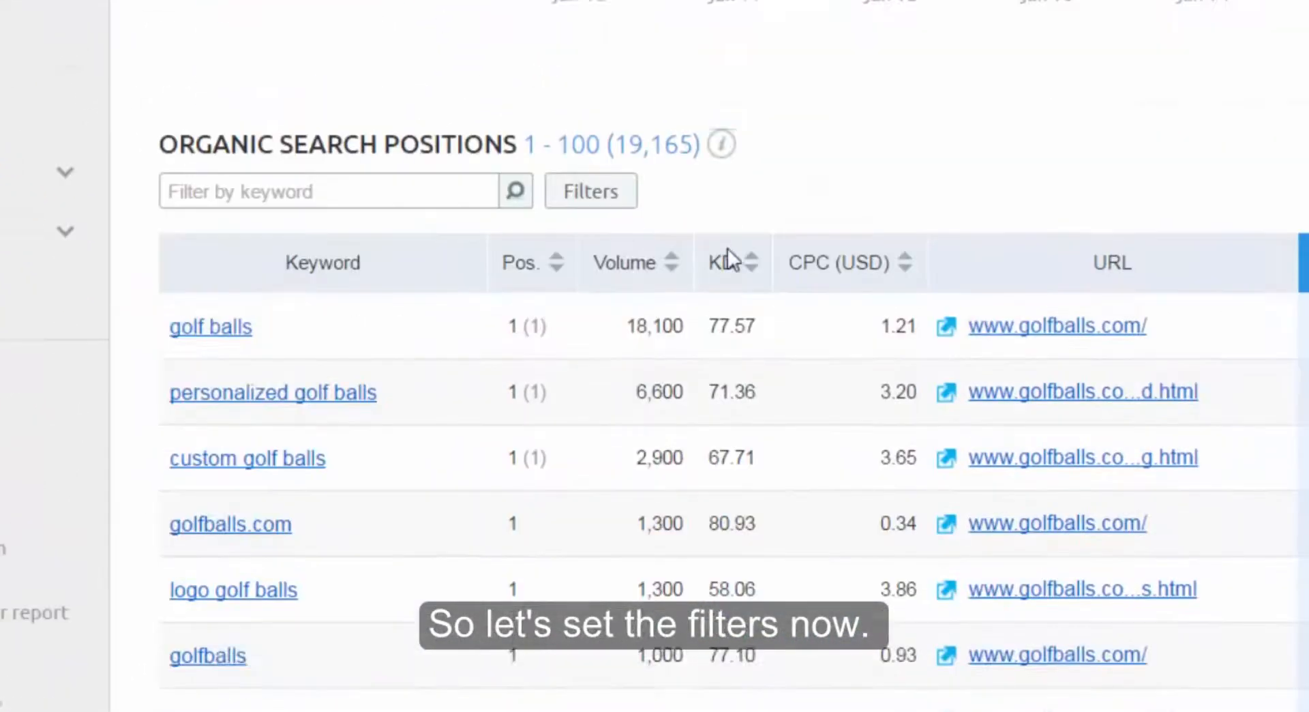
scroll(860, 250, down, 1)
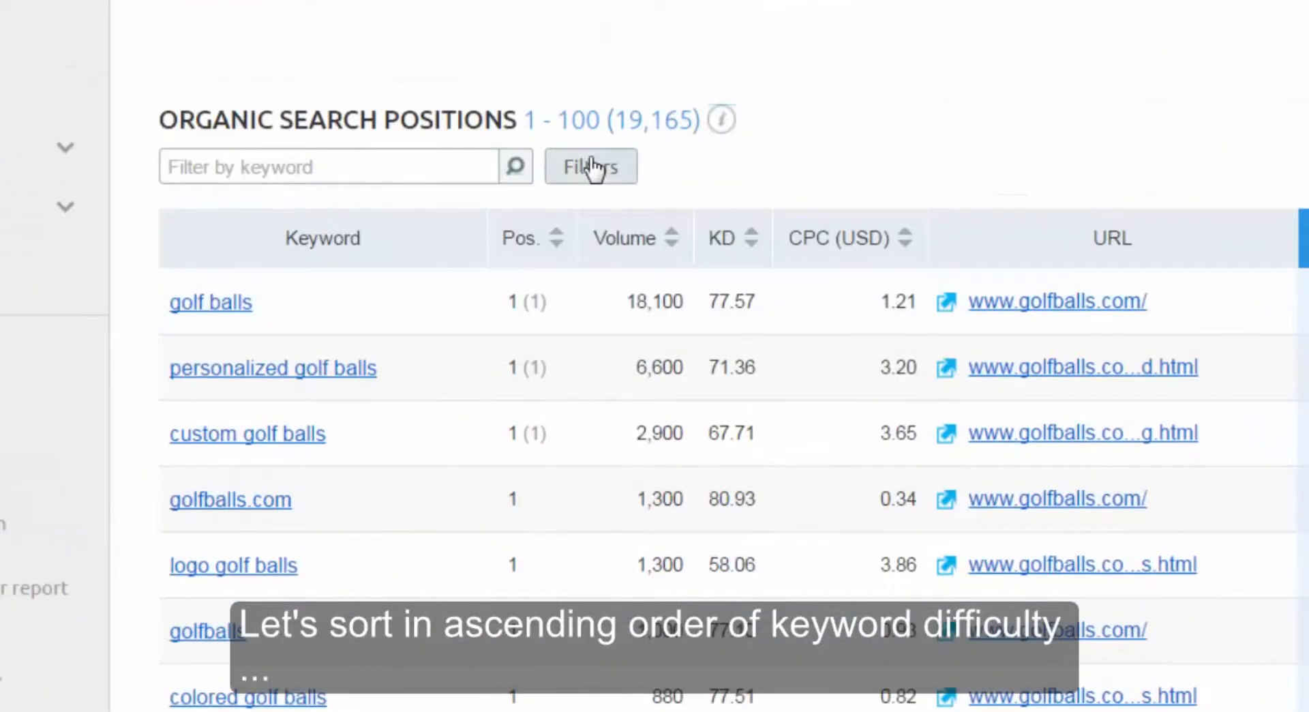
click(592, 167)
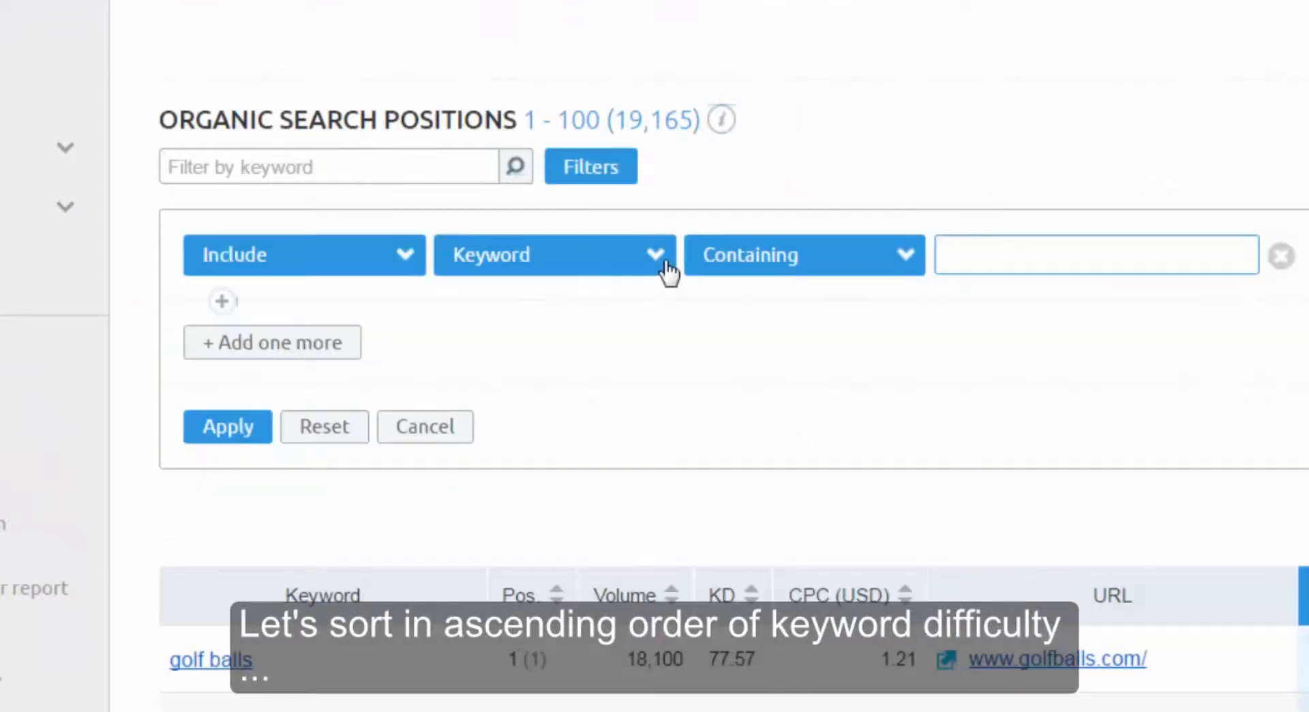
click(906, 258)
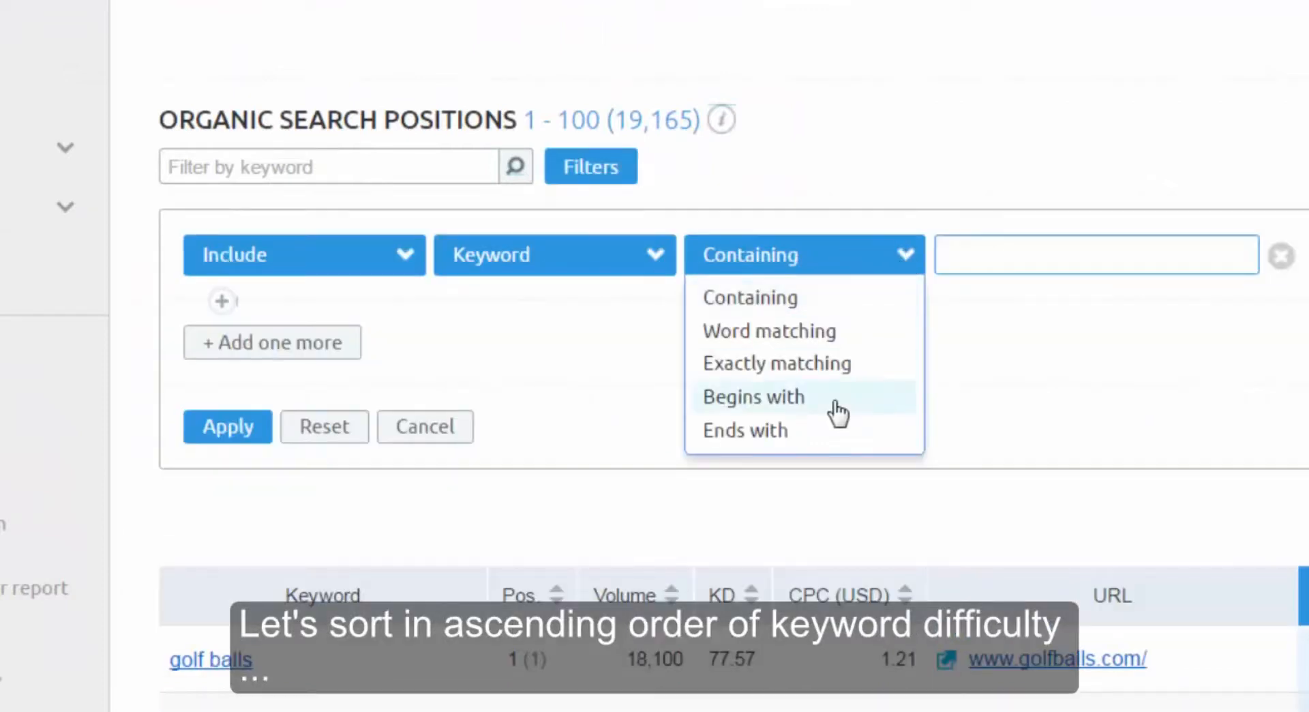
click(981, 257)
text(best)
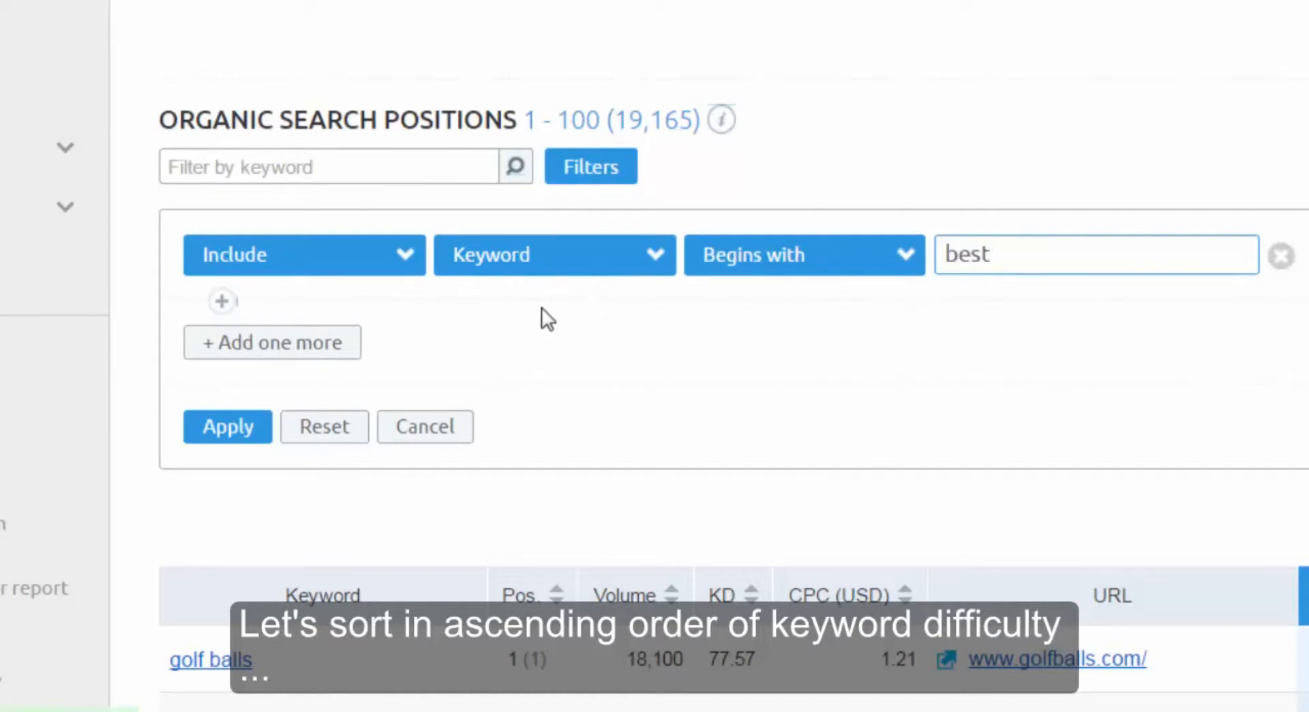
Add a second filter condition that includes keywords with a volume greater than 79.
click(289, 349)
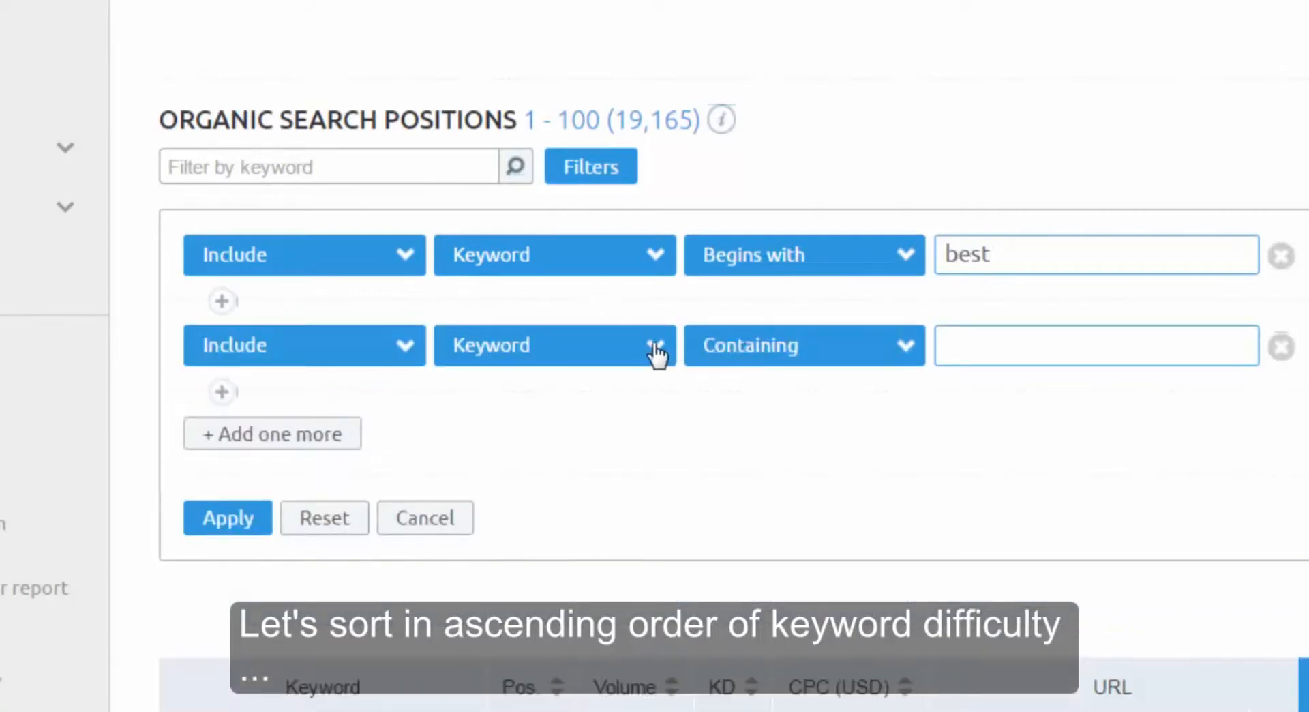
click(655, 351)
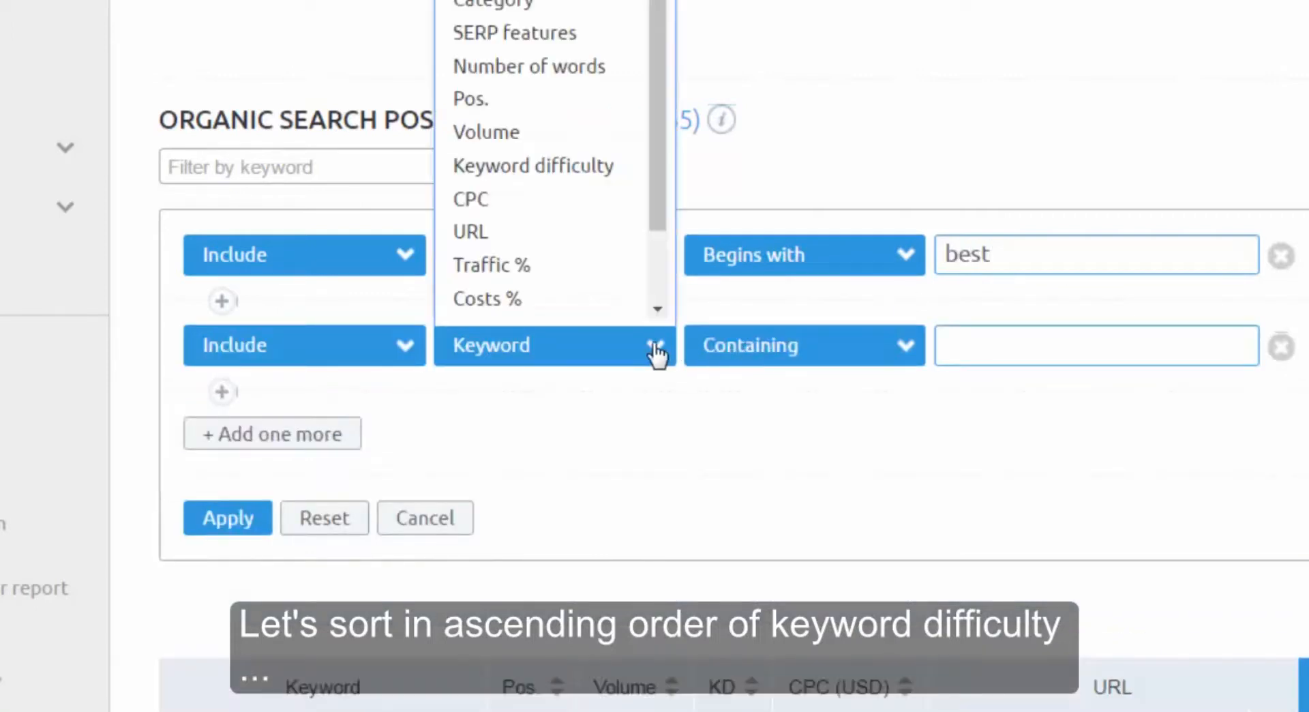
click(549, 135)
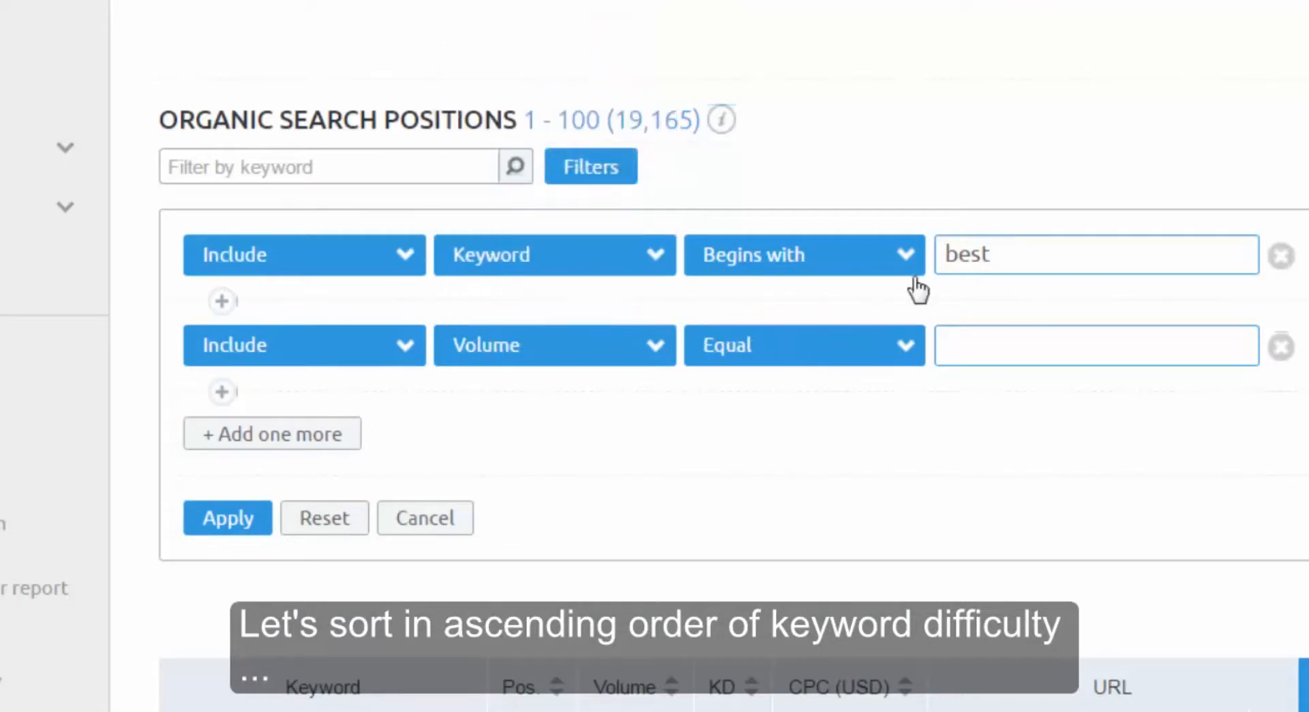
click(905, 347)
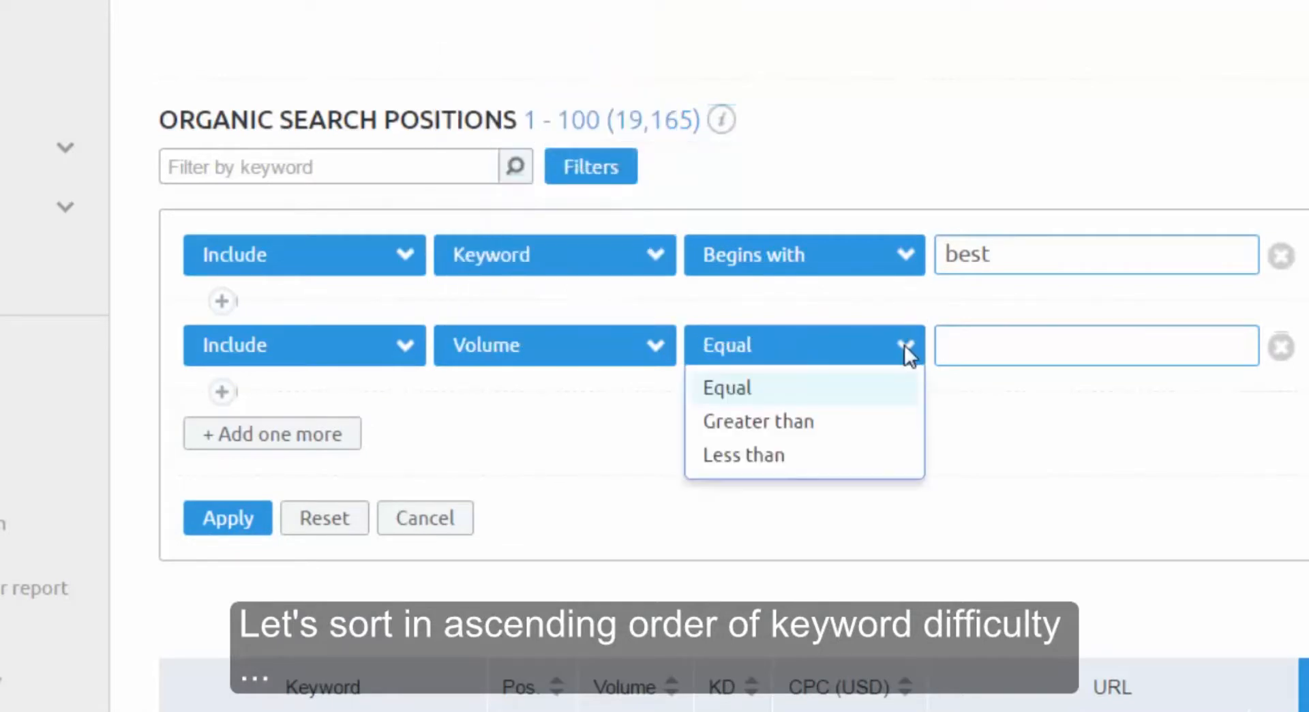
click(835, 428)
click(959, 346)
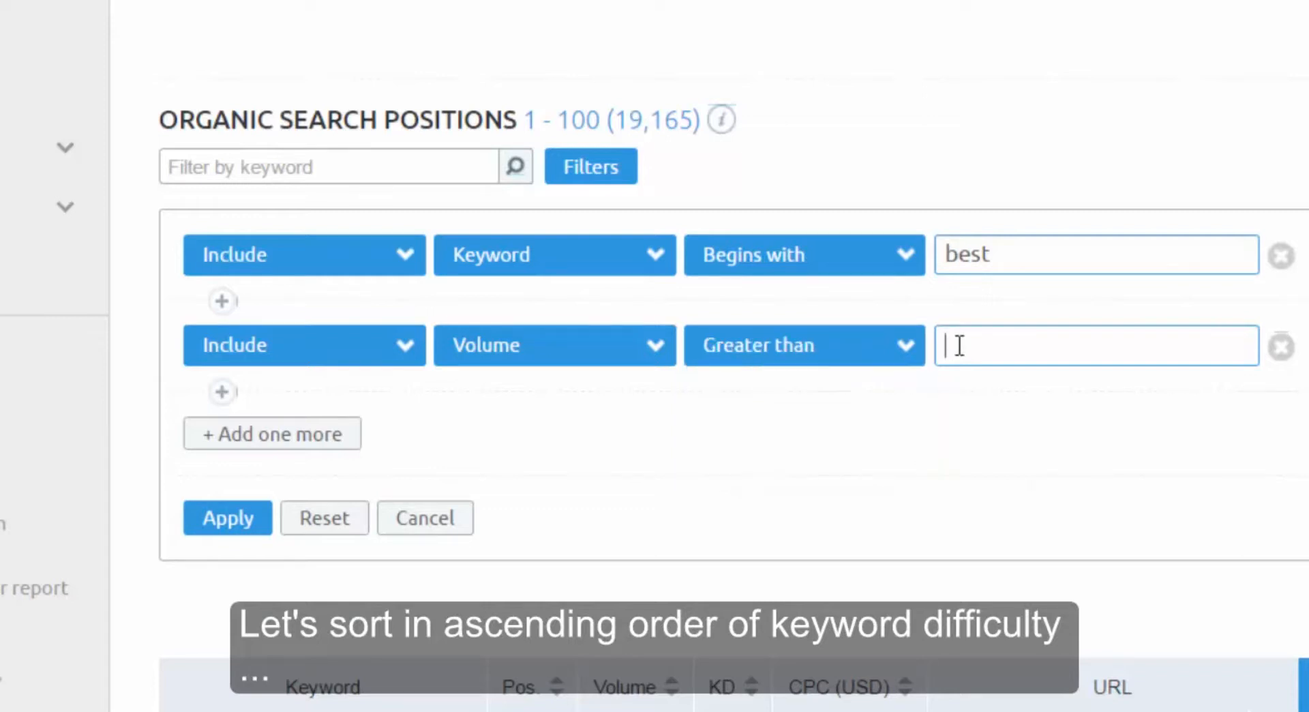
text(79)
Add a third filter condition for volume less than 501 and apply the filters to the keyword list.
click(307, 437)
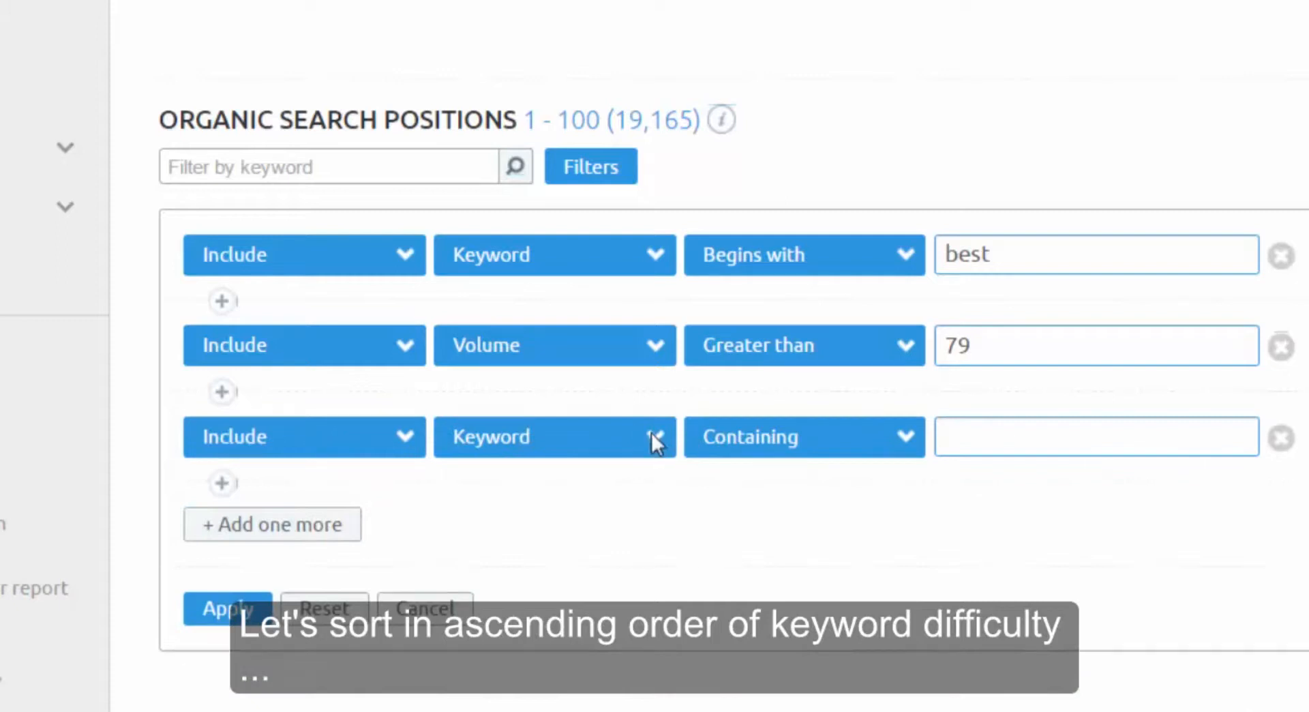
click(652, 433)
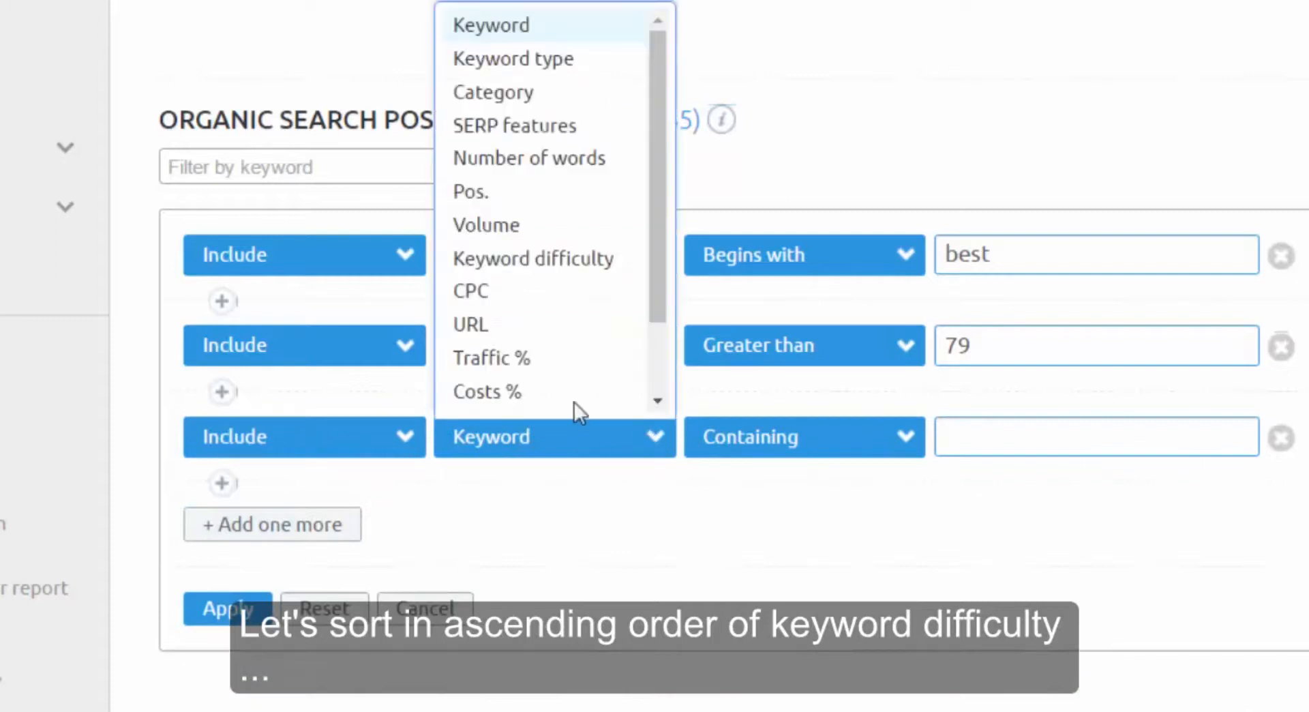
click(545, 227)
click(904, 441)
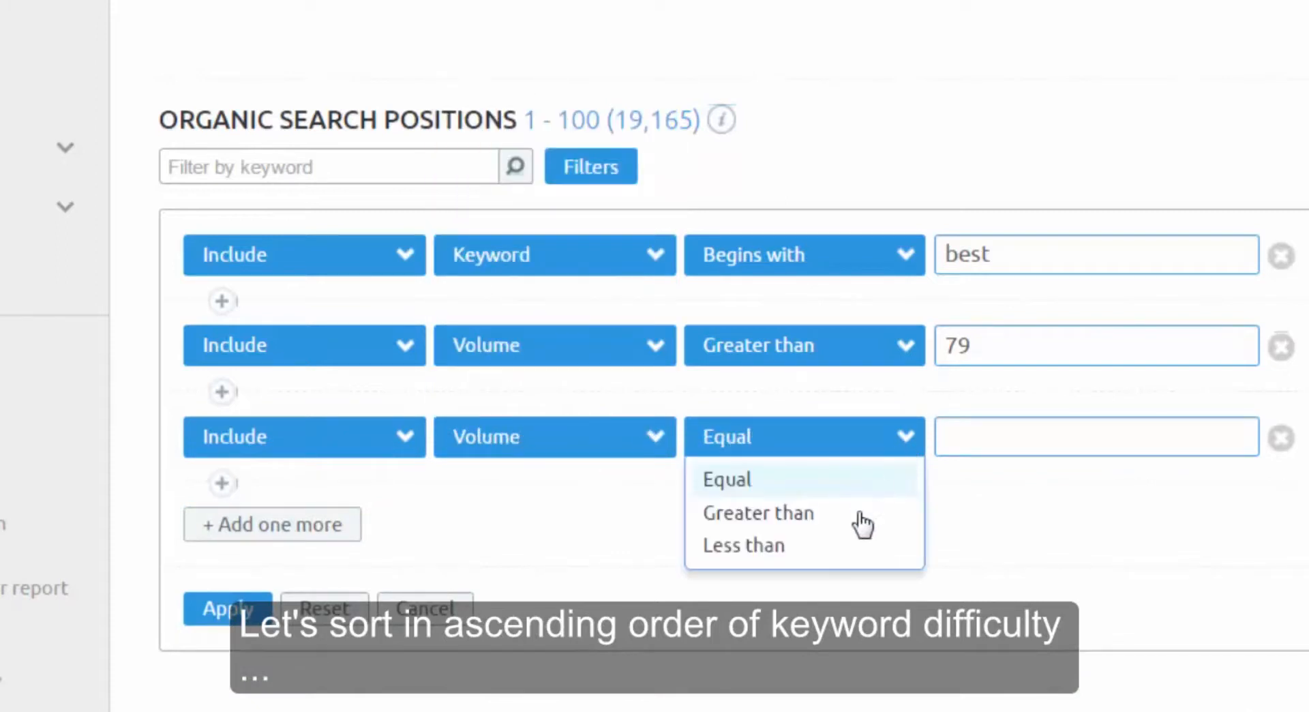
click(846, 545)
click(955, 442)
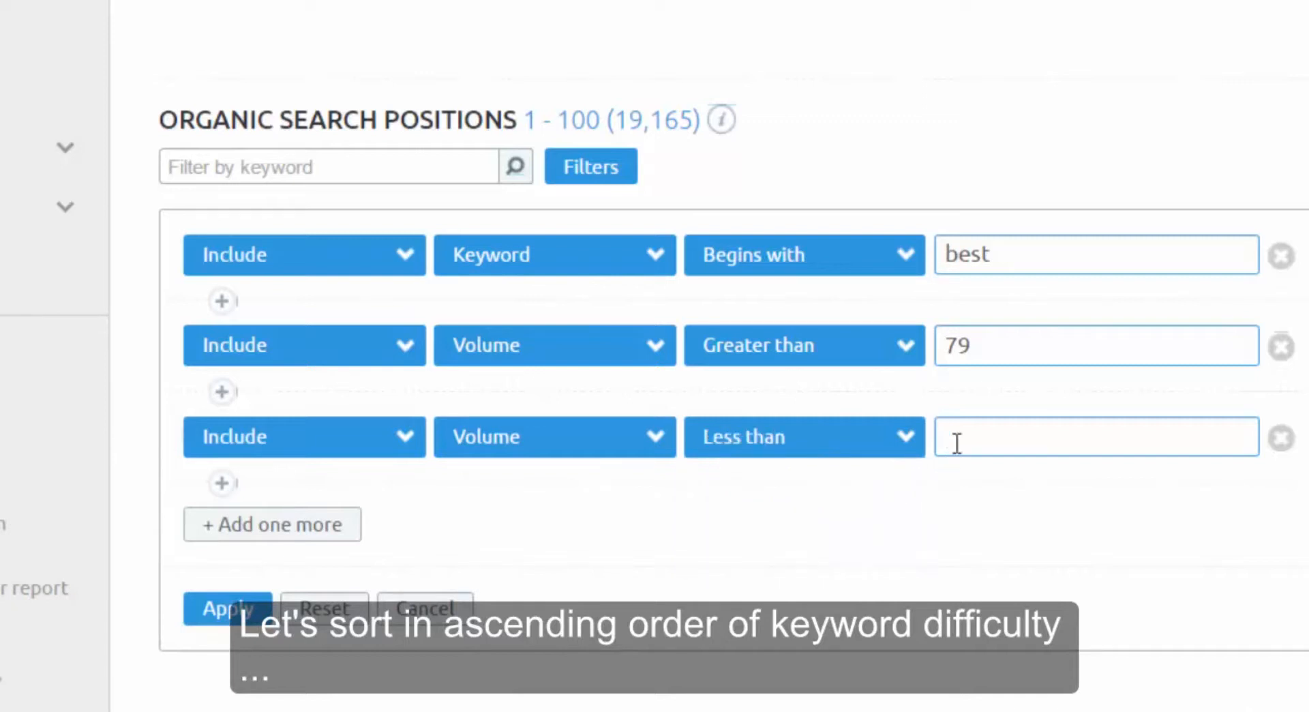
text(501)
scroll(893, 511, down, 3)
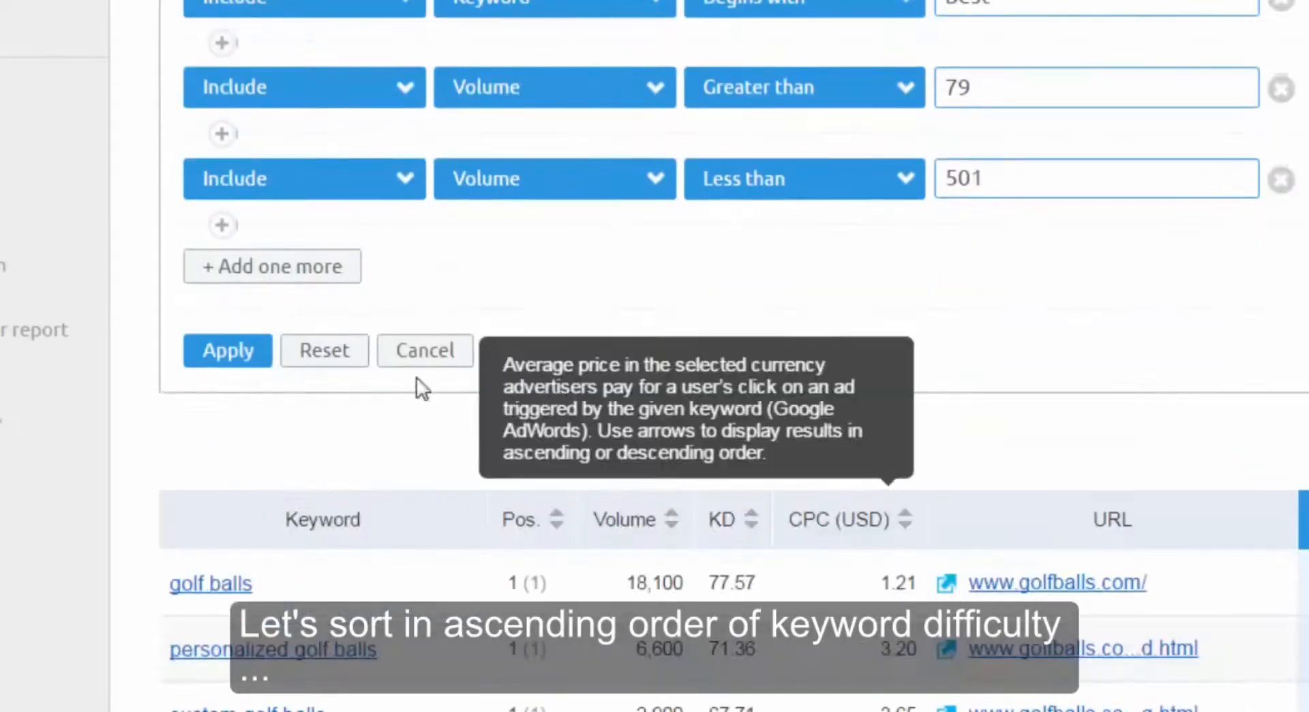
click(231, 351)
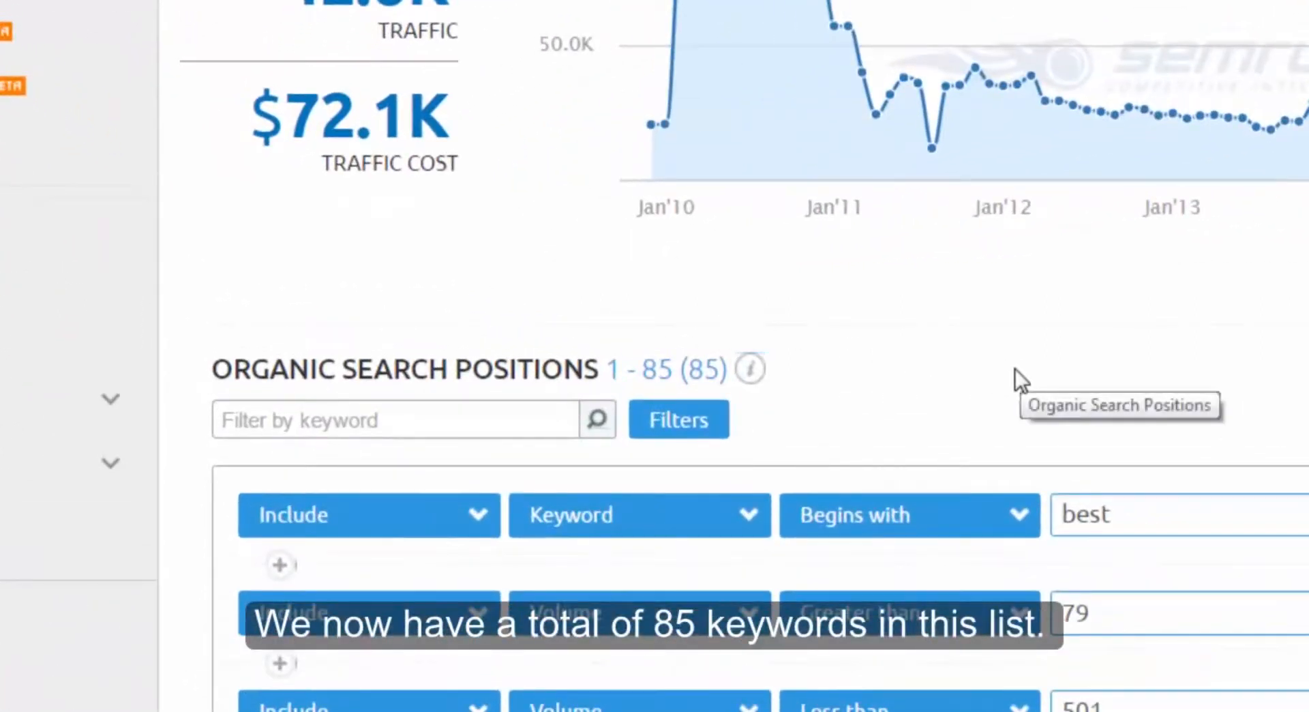
Export the filtered organic search positions list as a CSV file.
drag(692, 371, 987, 390)
click(1034, 392)
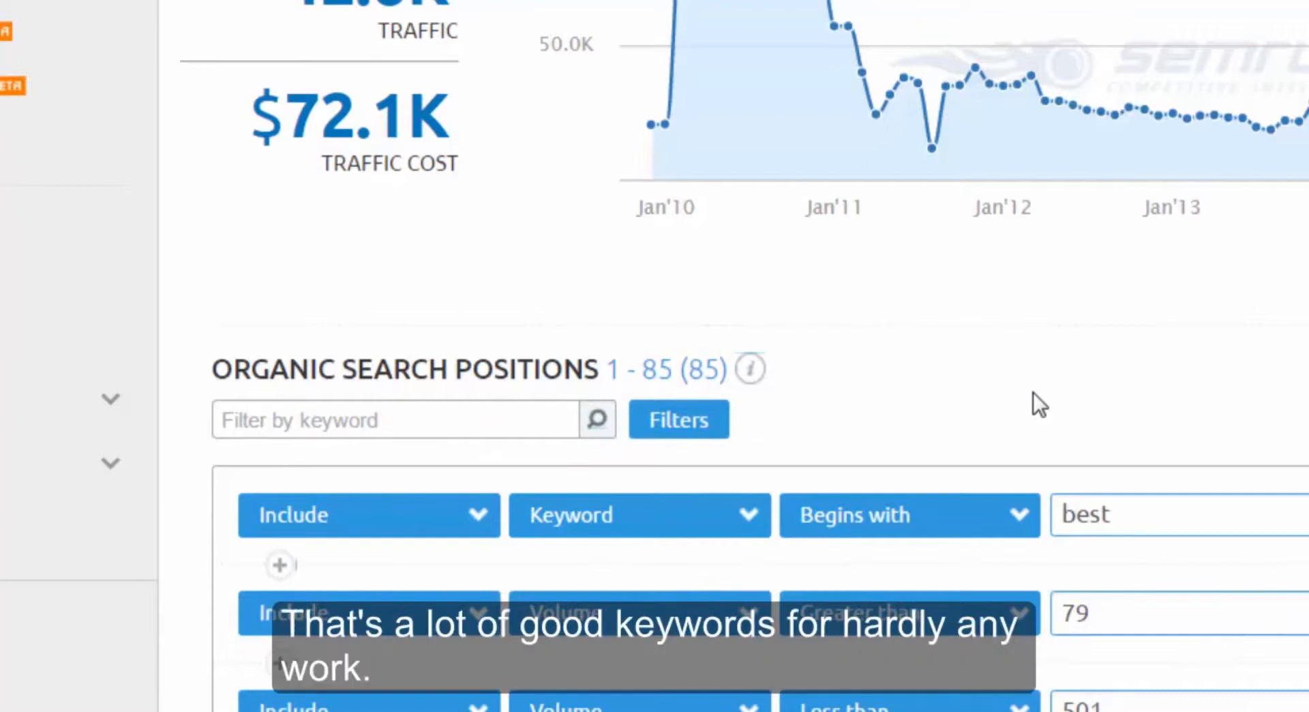
scroll(1033, 391, down, 5)
scroll(1032, 391, down, 7)
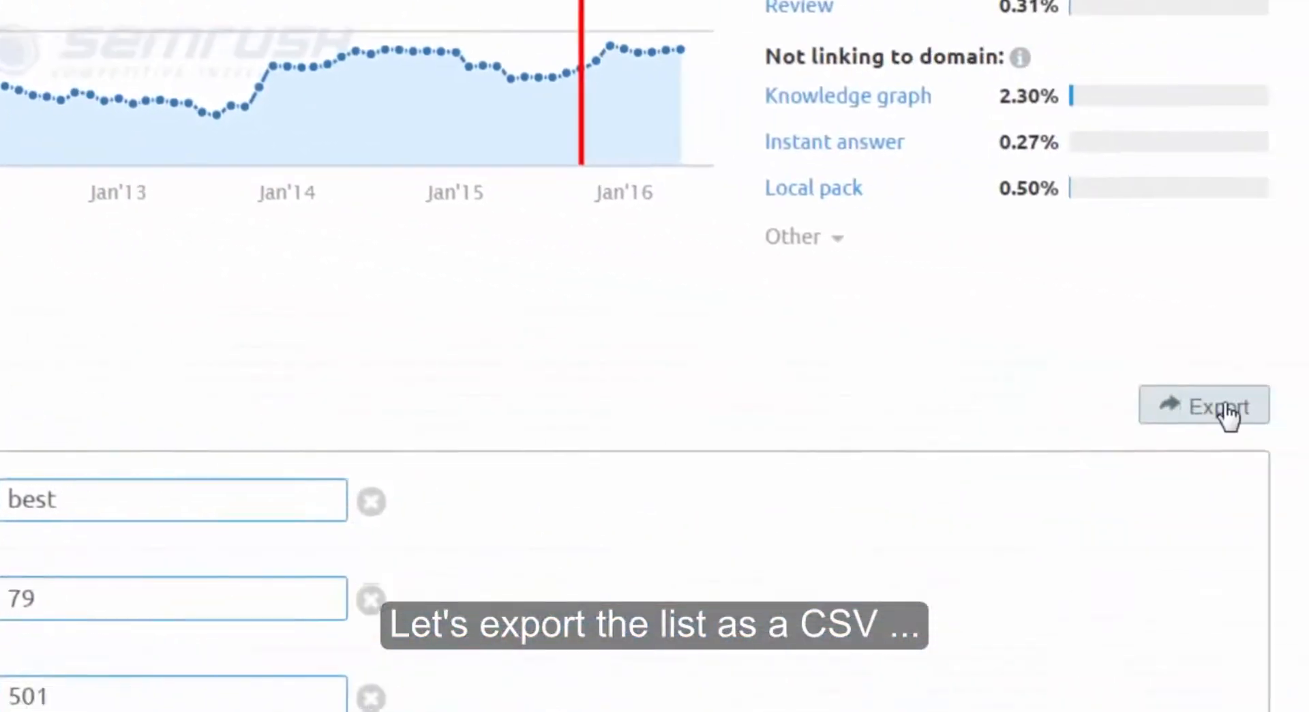
click(1253, 426)
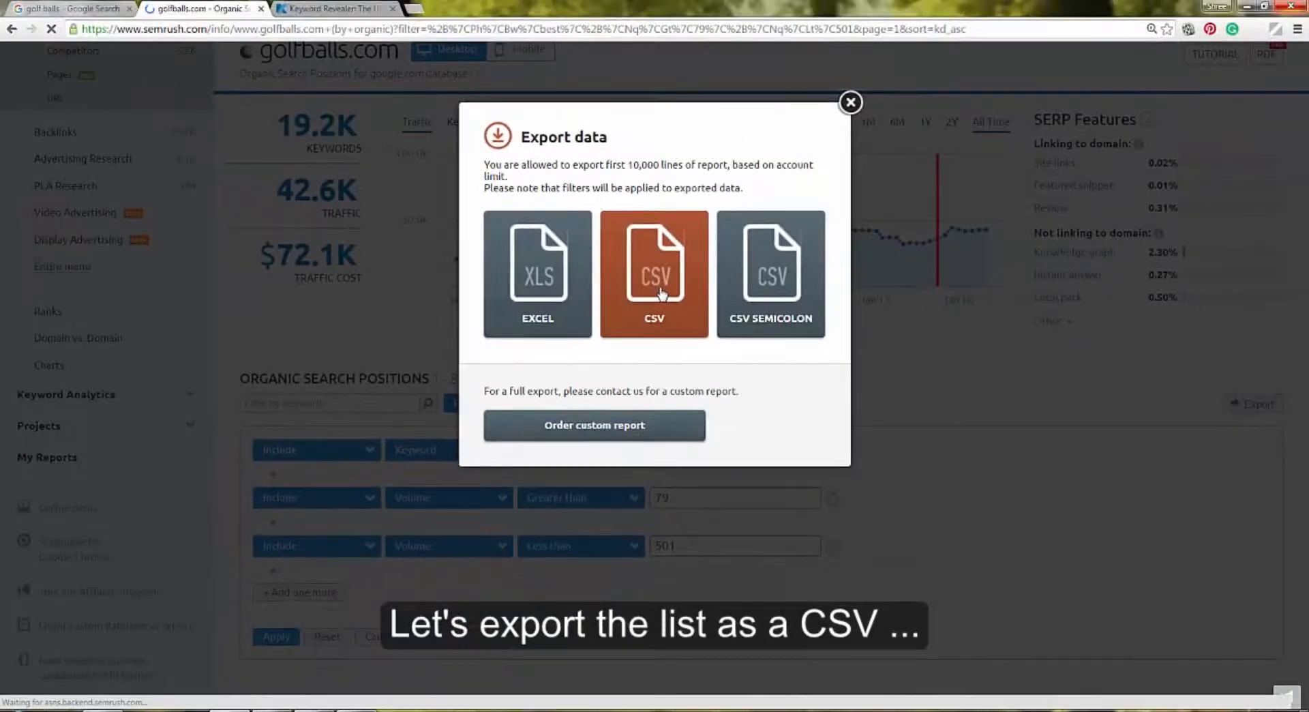
click(456, 296)
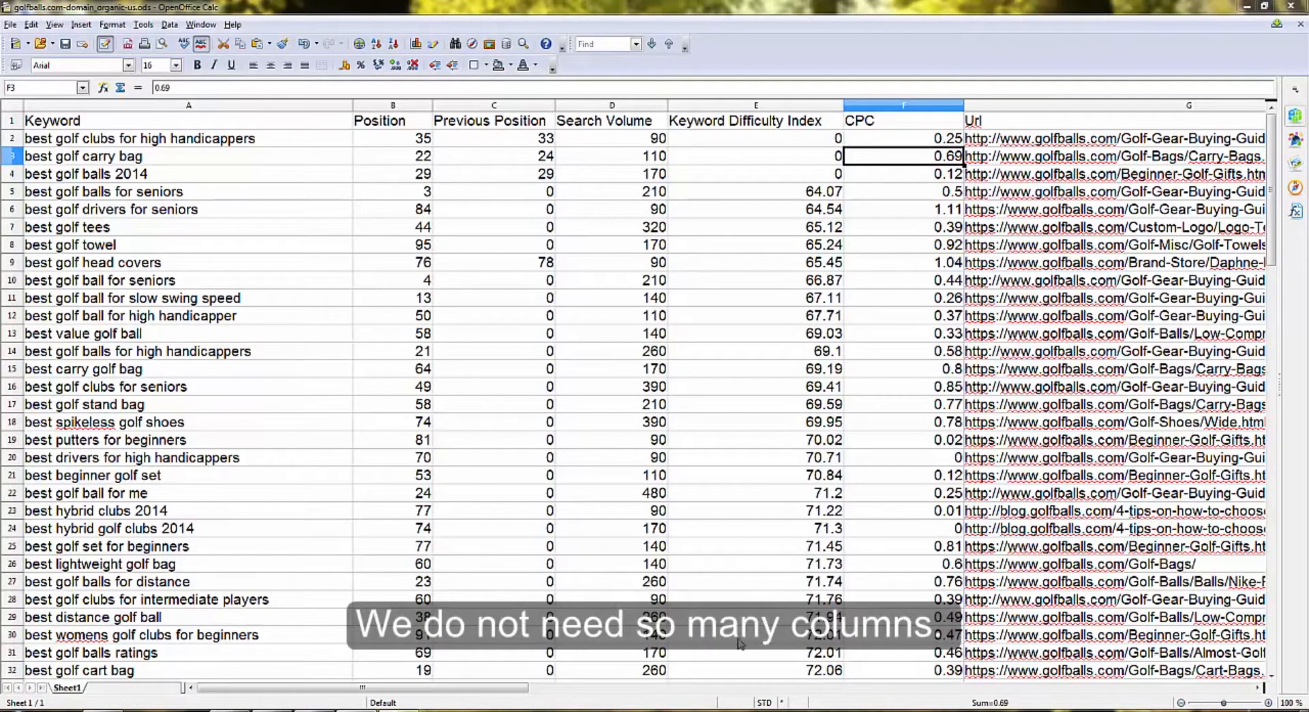
In the exported spreadsheet, delete all columns except Keyword and Search Volume, and add a "keyword difficulty" column header.
click(455, 680)
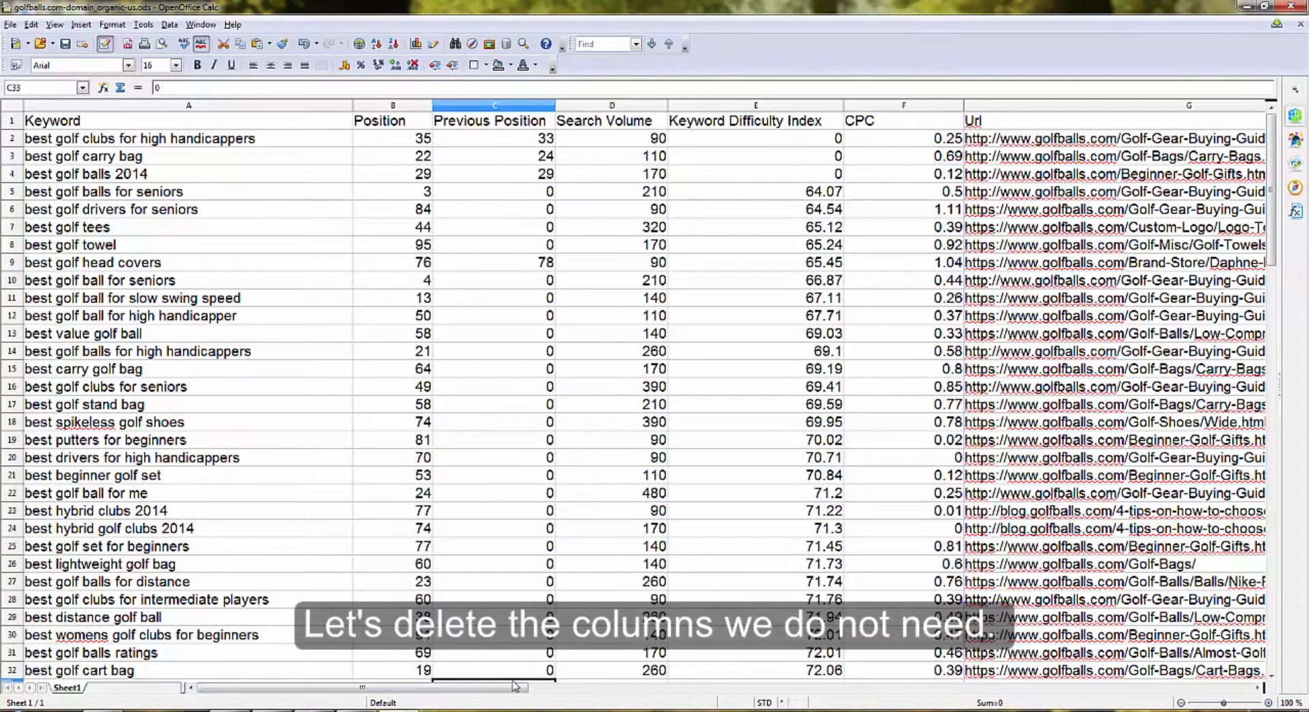
mouse_move(514, 685)
mouse_down()
mouse_move(738, 688)
mouse_move(786, 675)
mouse_move(502, 683)
mouse_up()
click(637, 105)
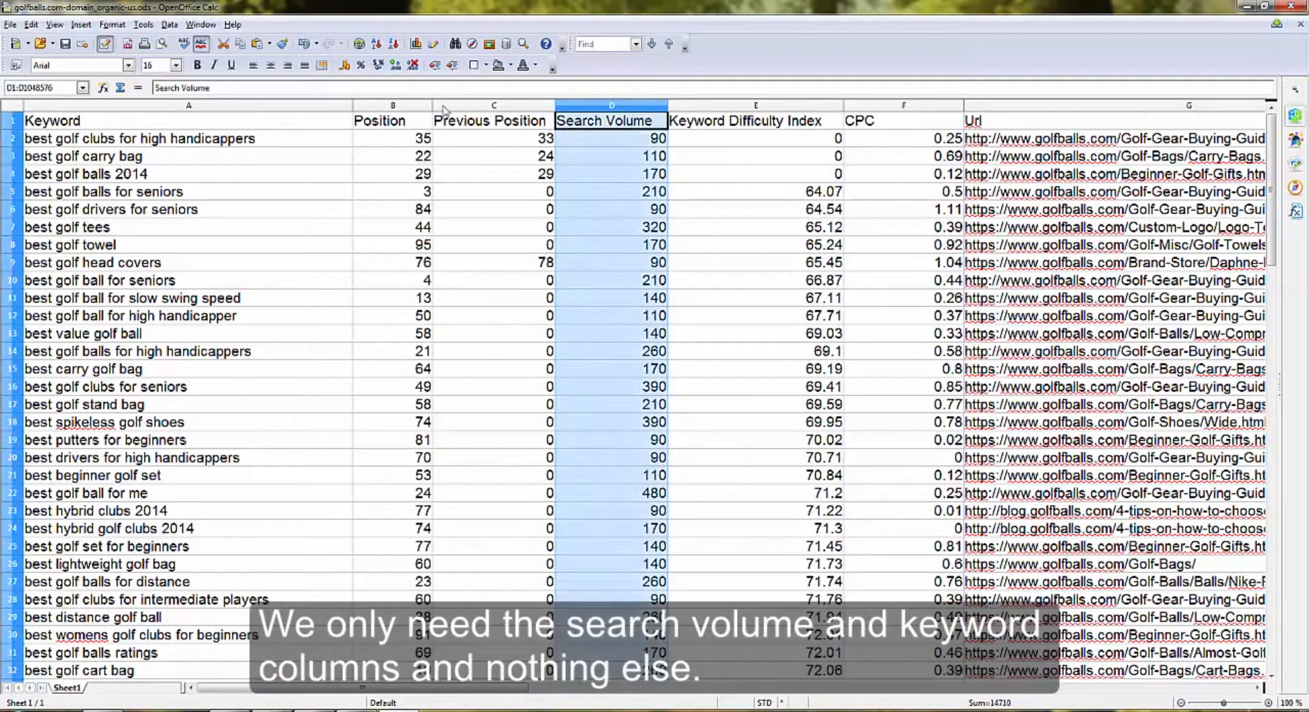
click(214, 106)
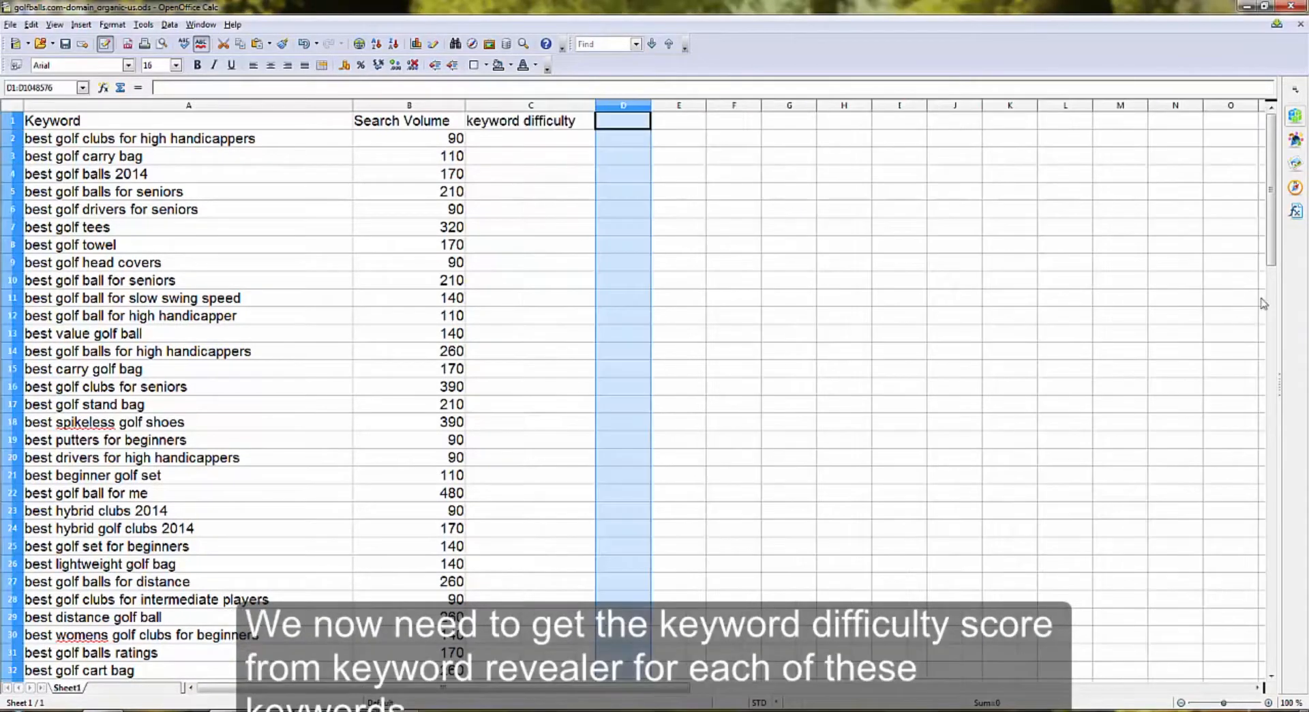
click(741, 176)
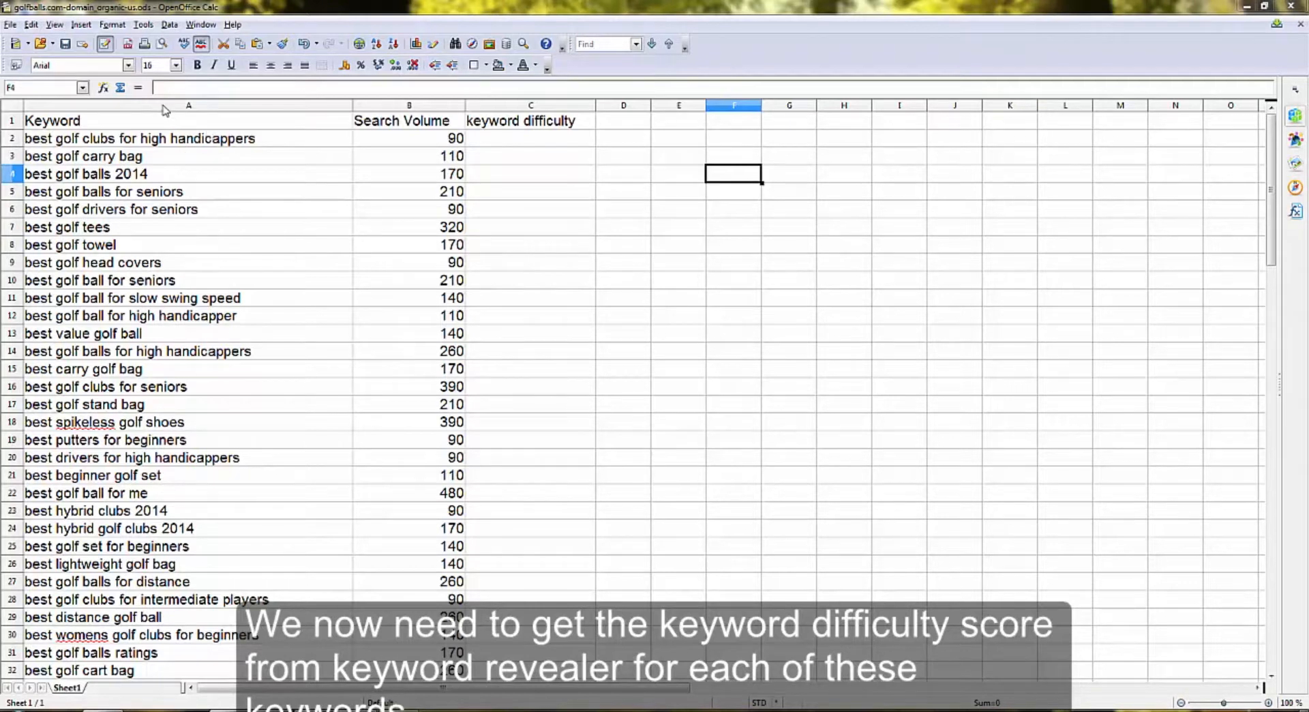
Copy the first keyword, "best golf clubs for high handicappers", from the Keyword column.
click(189, 106)
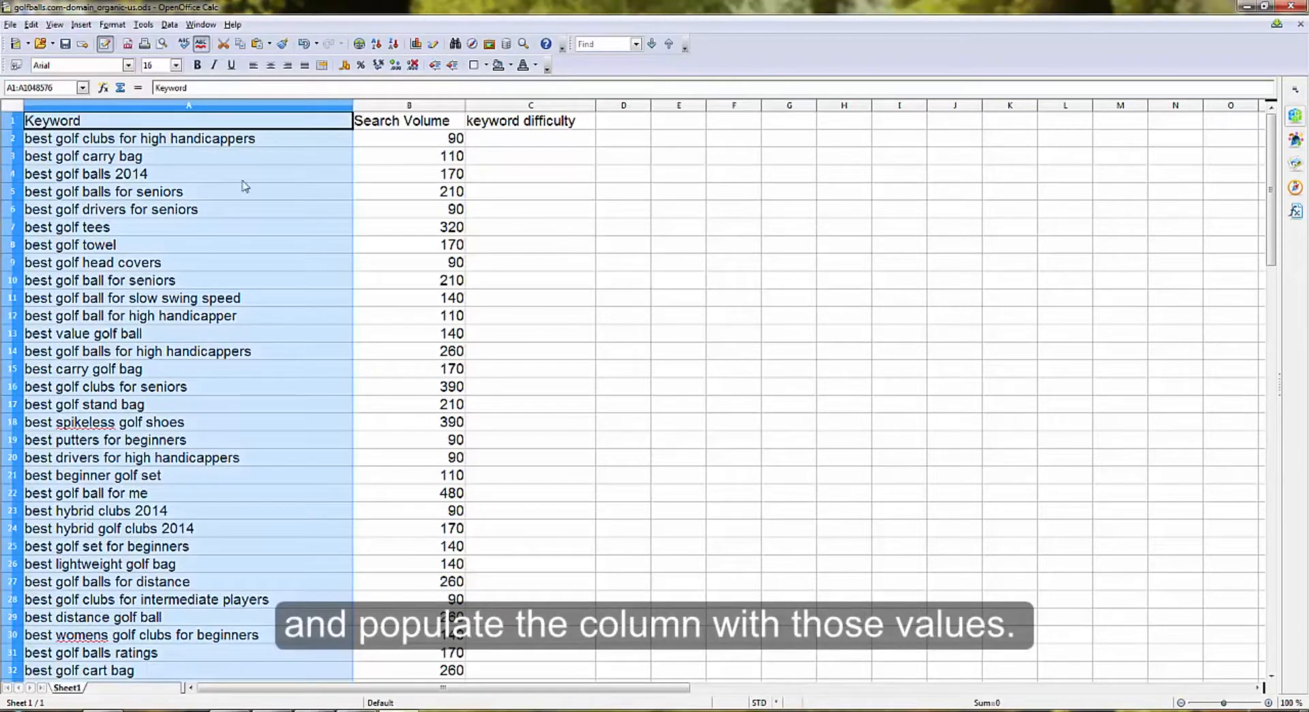
click(517, 142)
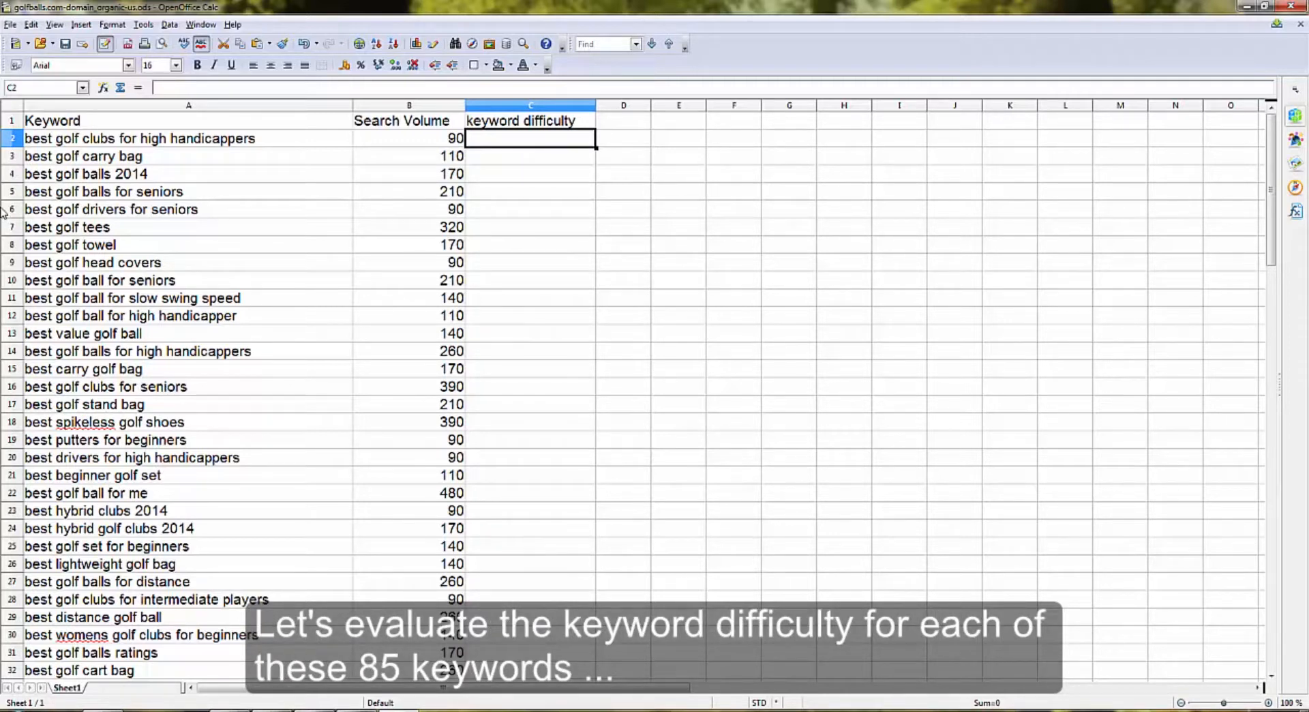
right_click(156, 138)
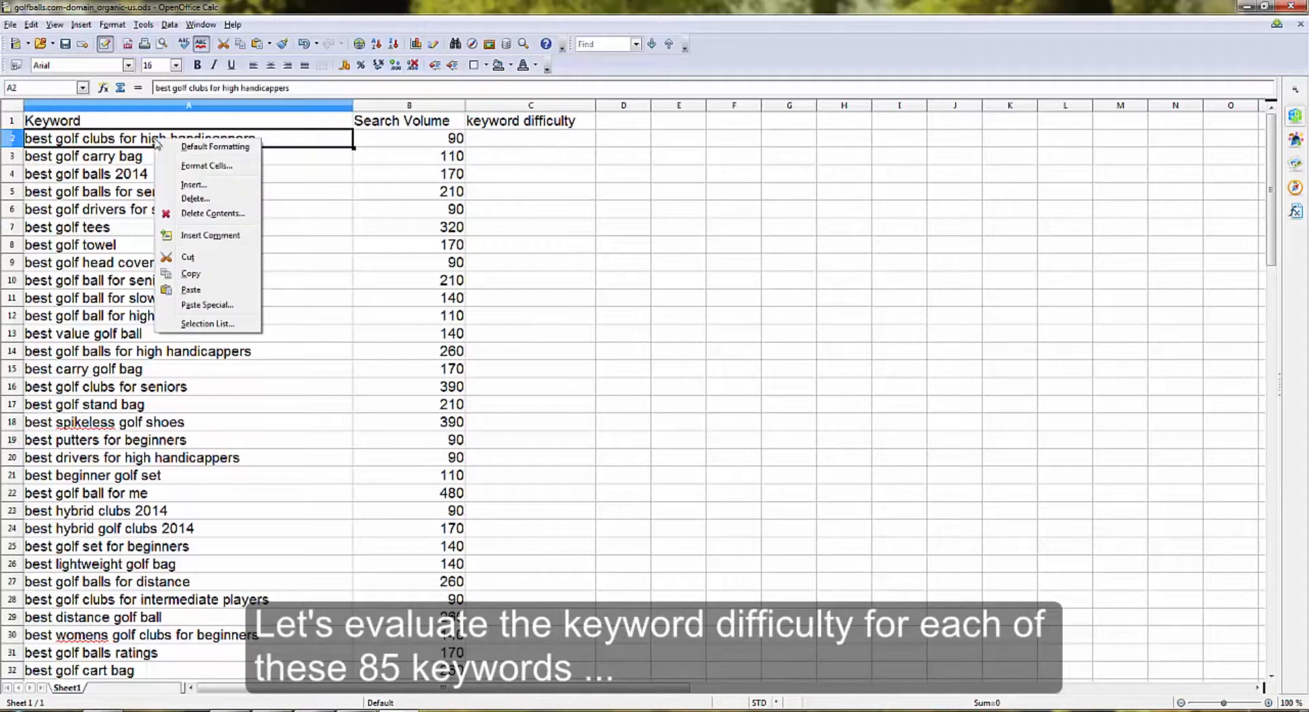
click(199, 274)
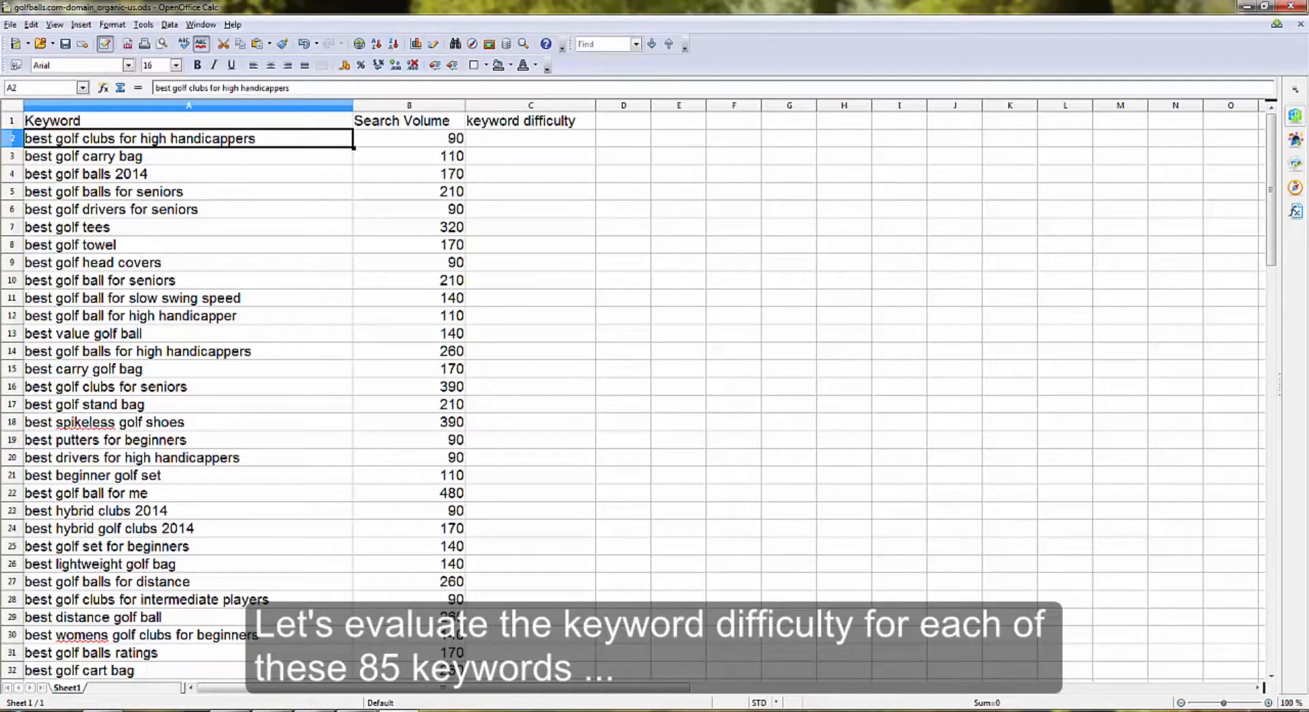
Switch to Keyword Revealer in the browser and submit the keyword "best golf clubs for high handicappers" for Google.com - United States.
click(294, 664)
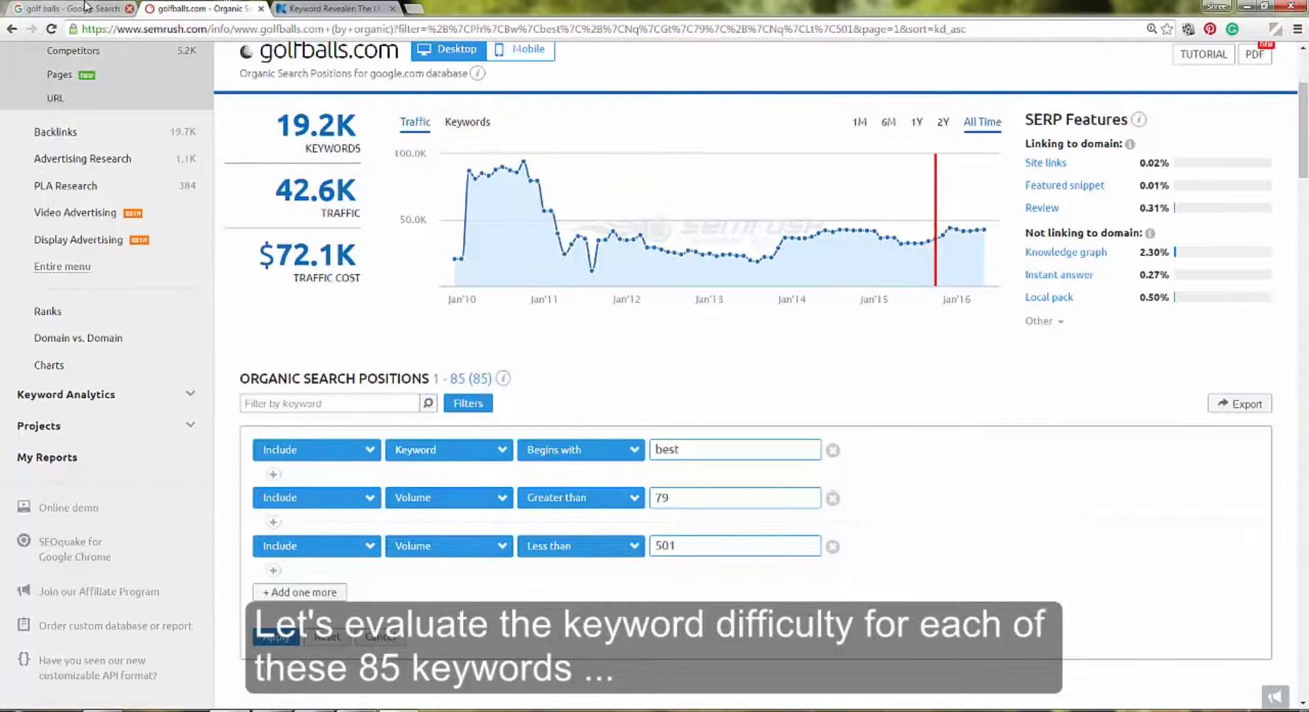
click(334, 8)
click(373, 225)
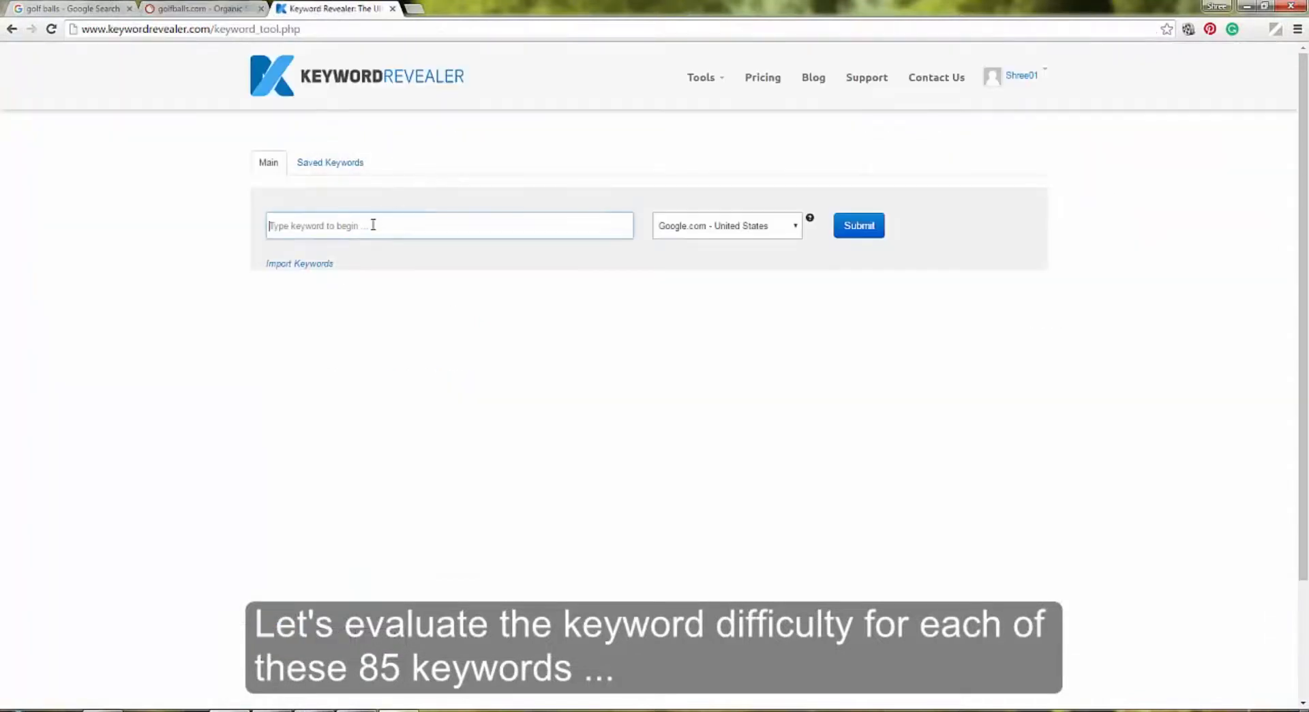
text(best golf clubs for high handicappers)
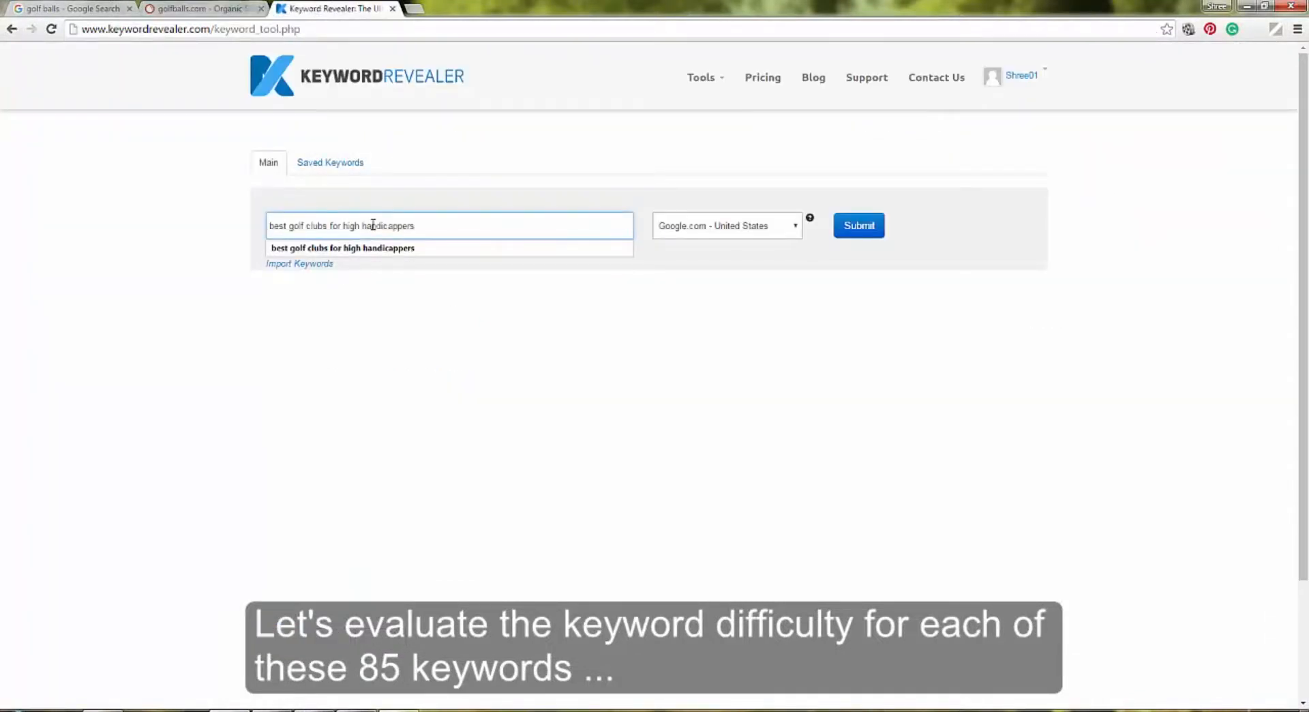
click(857, 232)
click(858, 232)
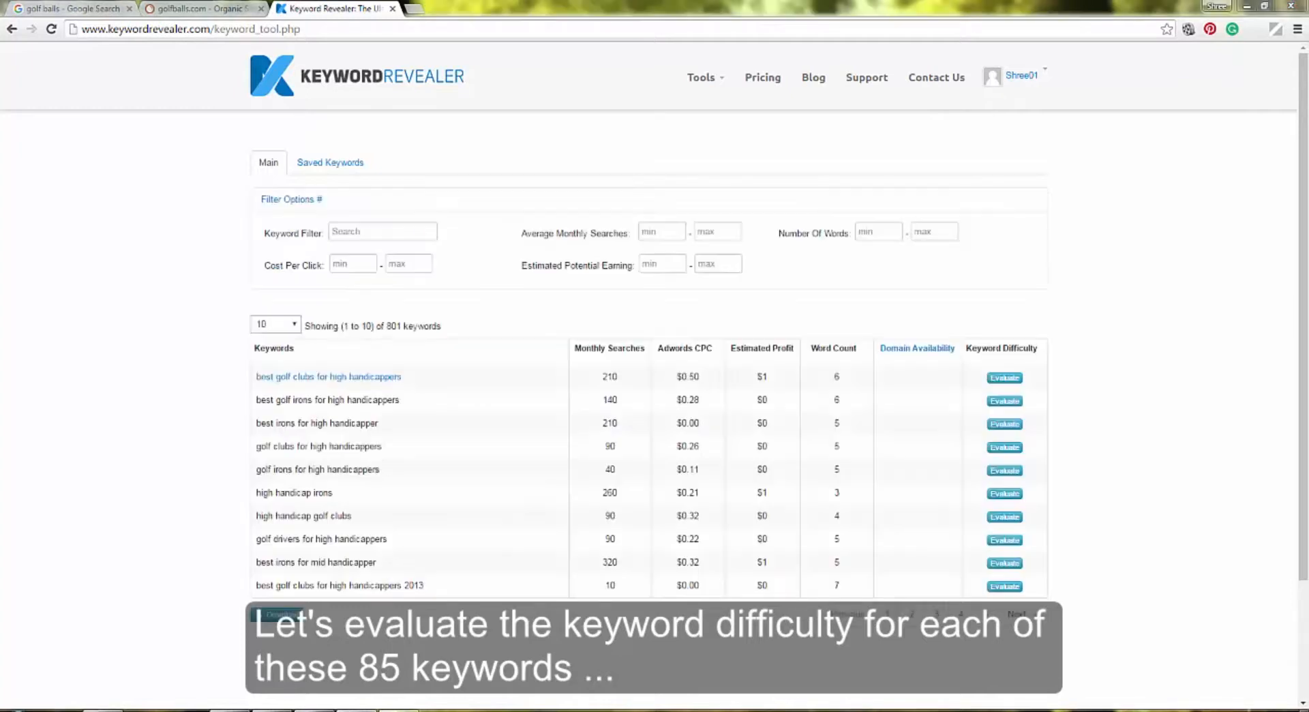
Evaluate the difficulty of "best golf clubs for high handicappers" and enter 27 in its keyword difficulty cell in the spreadsheet.
click(1013, 383)
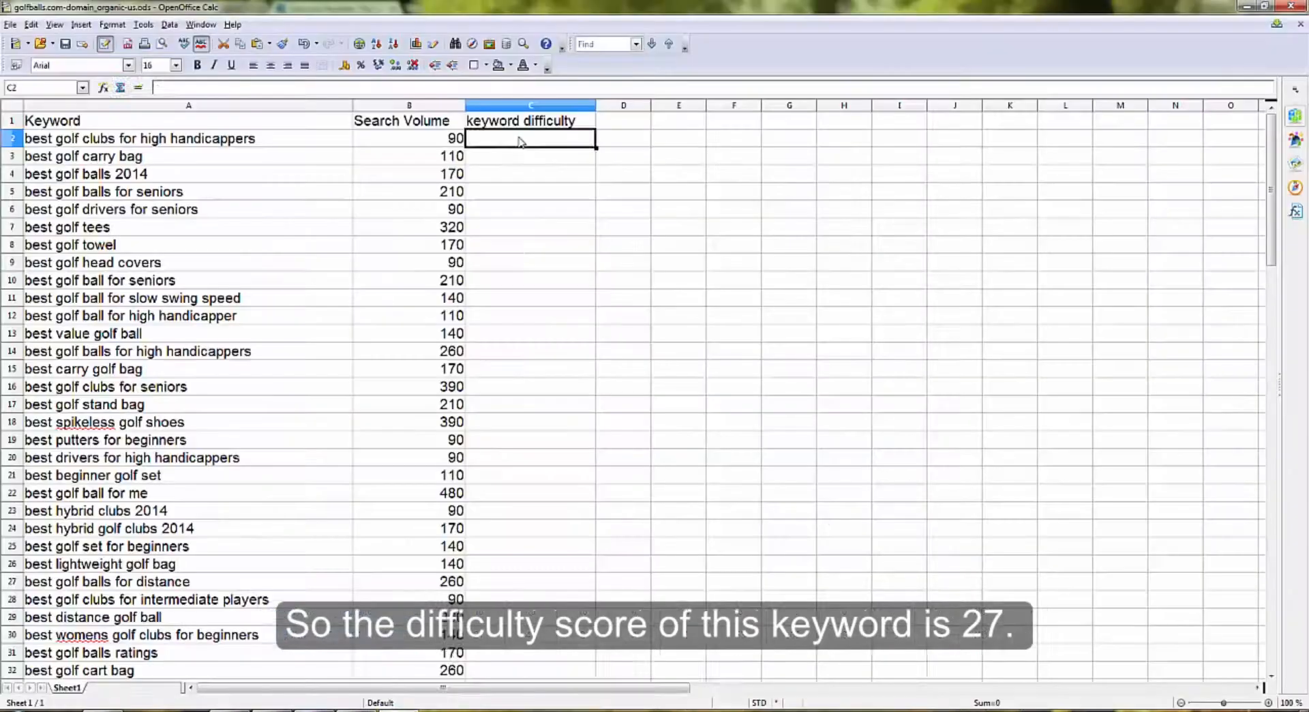
text(27)
key(Return)
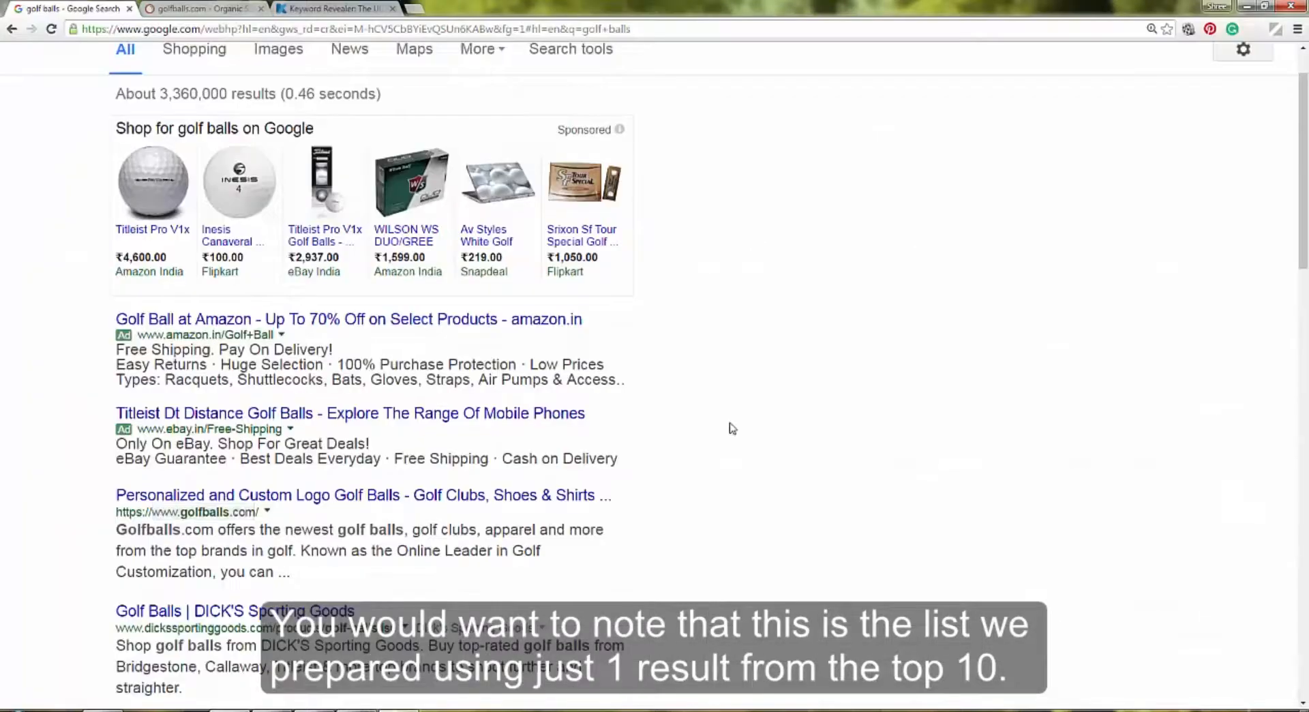
Examine the Google results for "golf balls" to identify other top-ranking sites suitable for the same keyword research.
scroll(156, 305, down, 3)
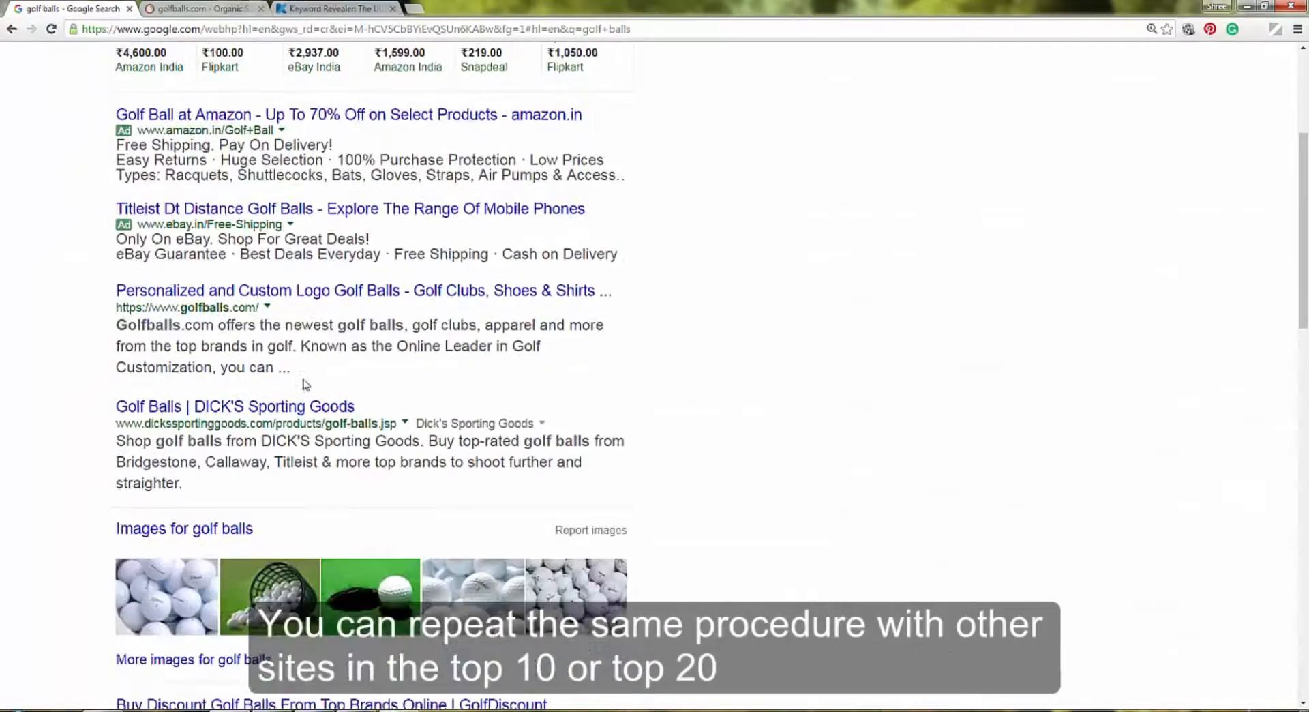
drag(155, 306, 254, 309)
click(683, 363)
scroll(683, 363, down, 2)
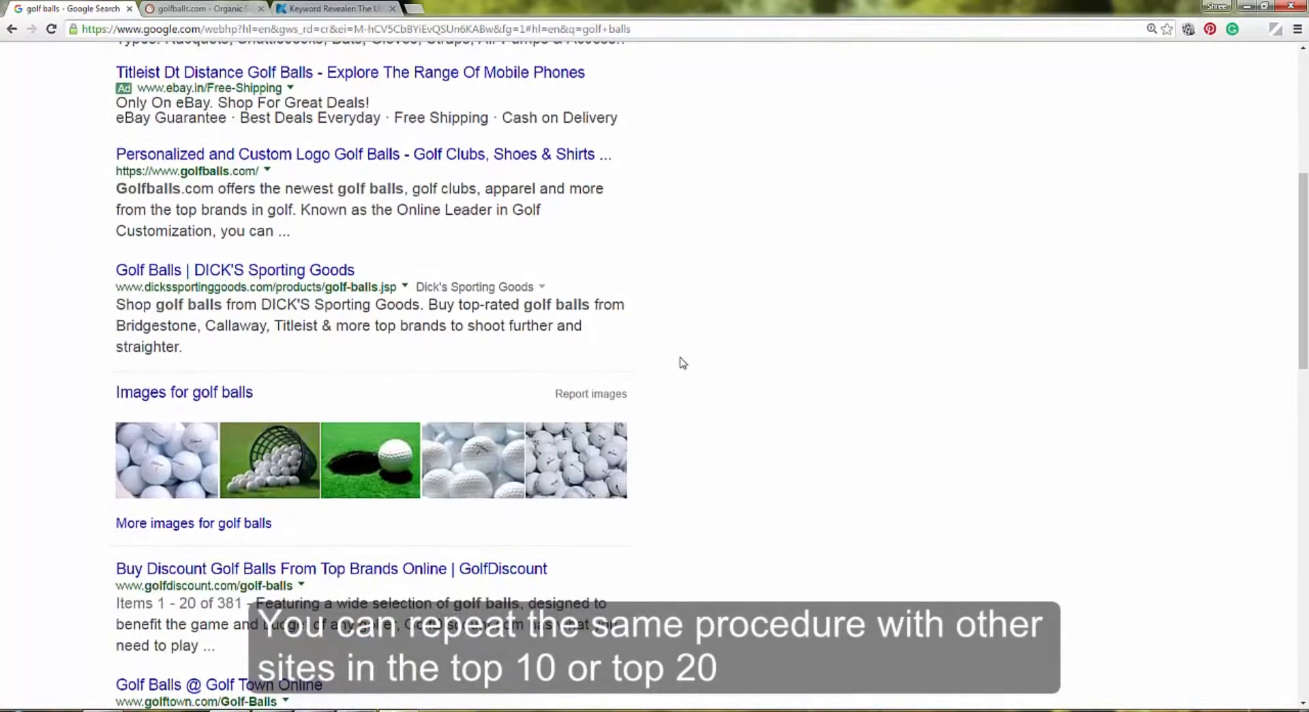
scroll(683, 363, down, 5)
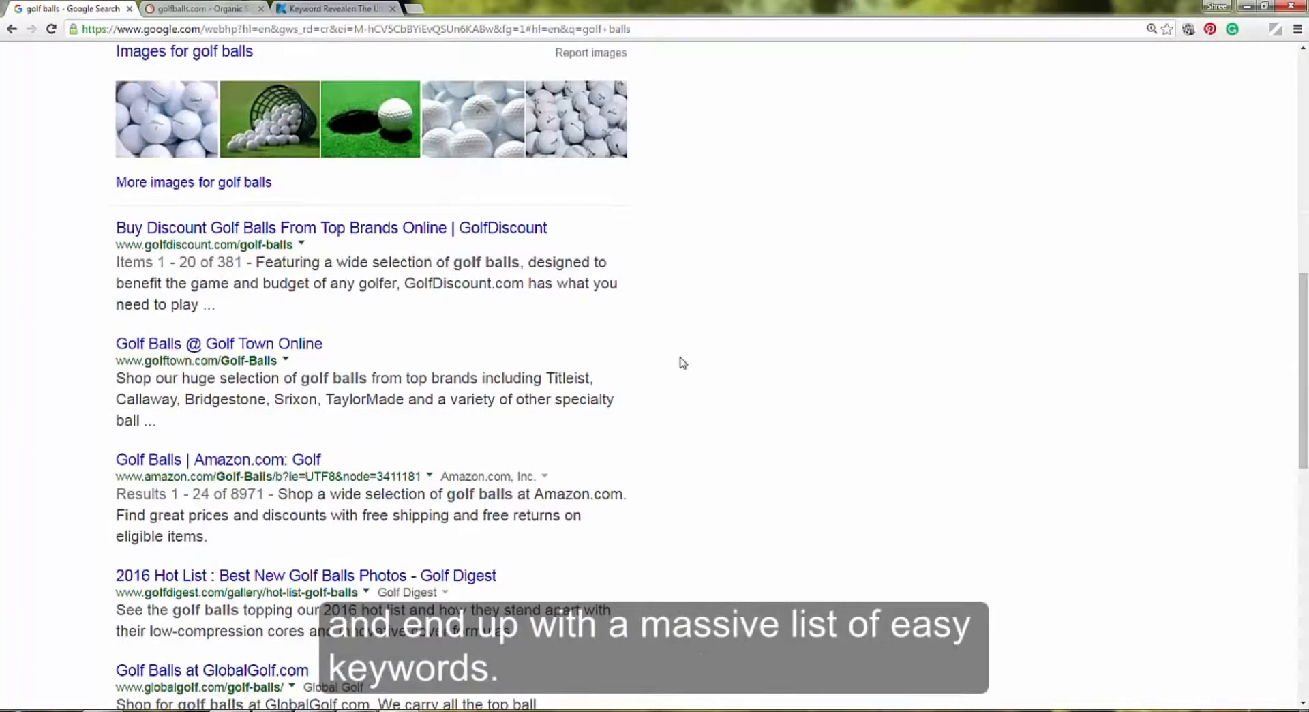
scroll(683, 362, down, 4)
scroll(683, 363, down, 2)
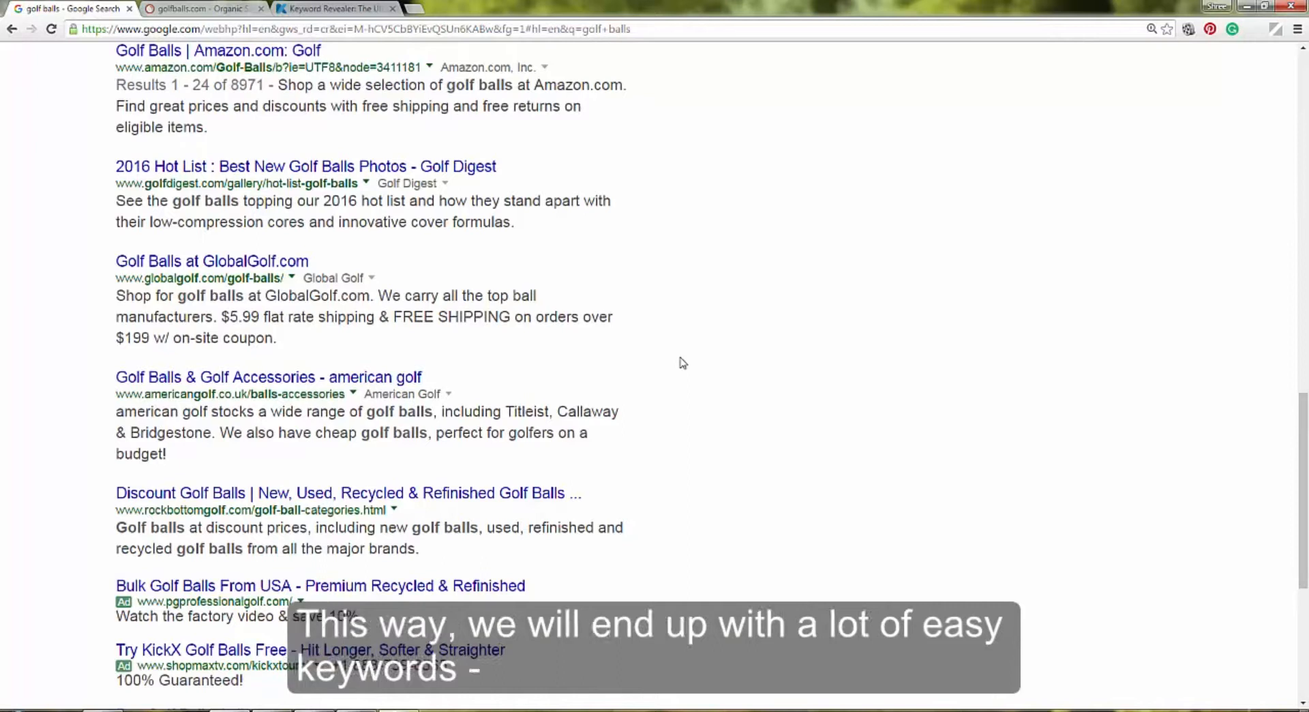
scroll(682, 362, down, 1)
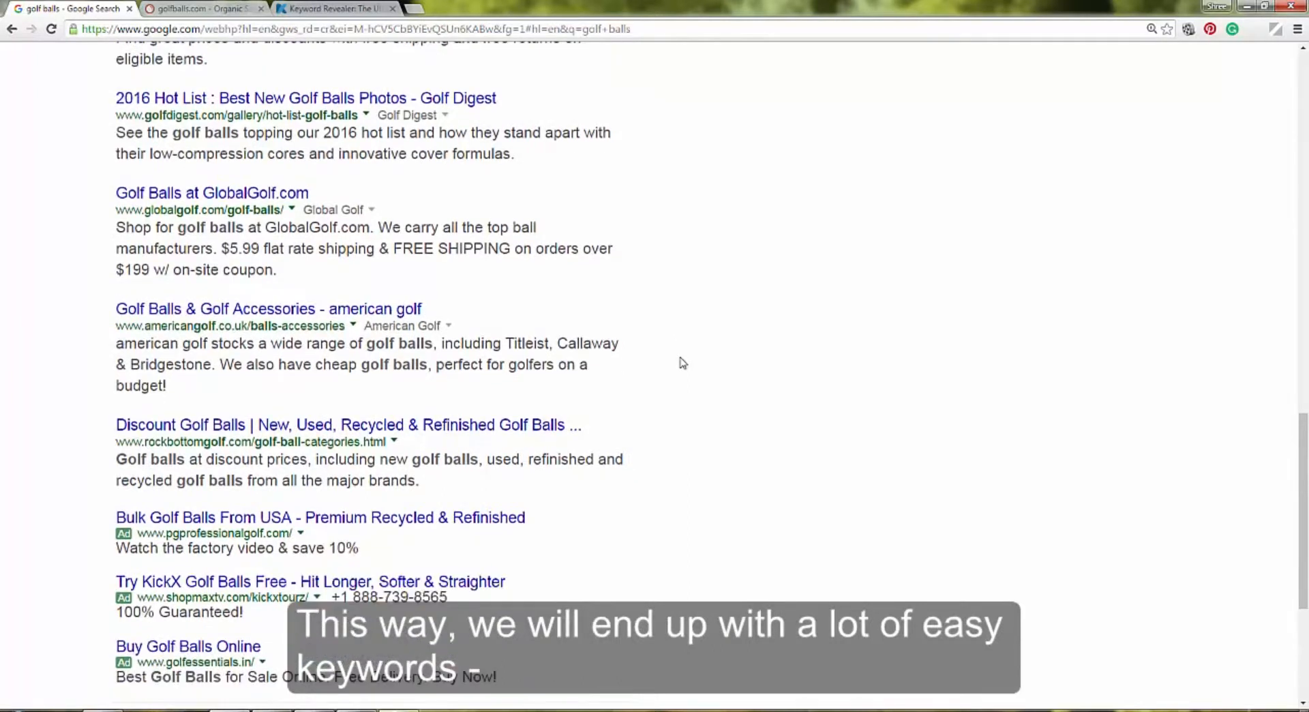